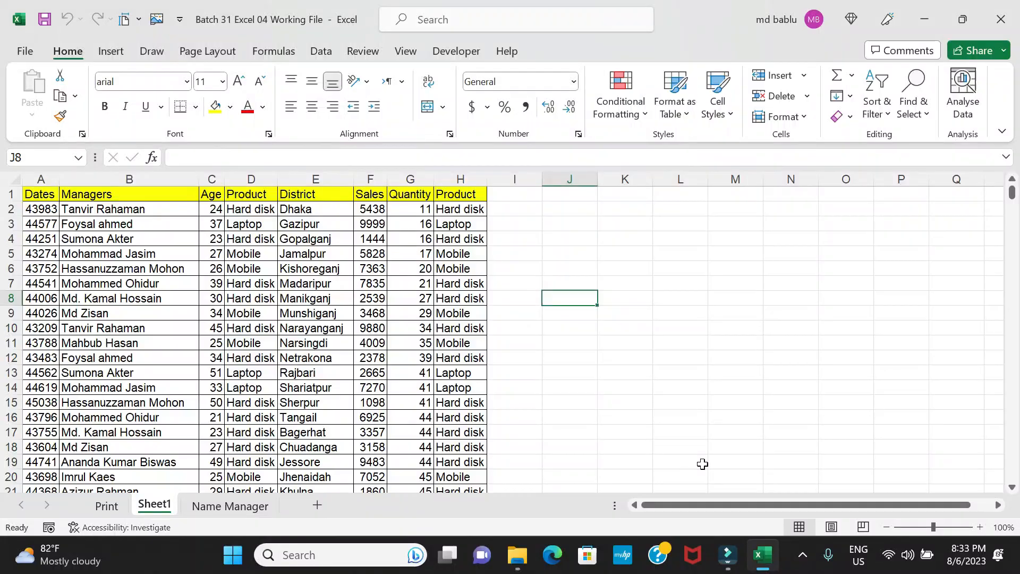
- Switch Sheet1 to Page Layout view and start editing the center section of the page header
{"action": "left_click", "coordinate": [79, 220]}
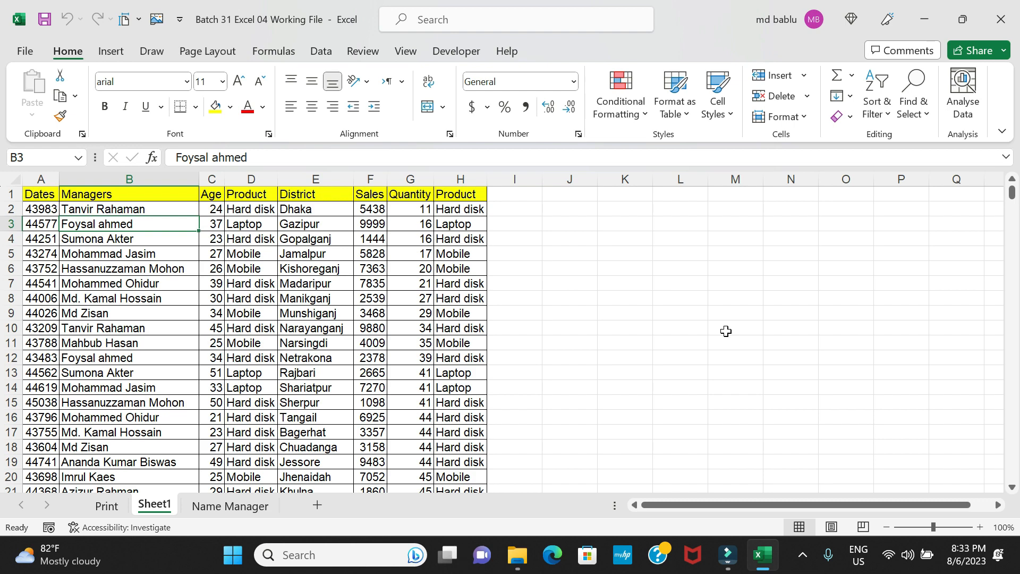
{"action": "left_click", "coordinate": [833, 526]}
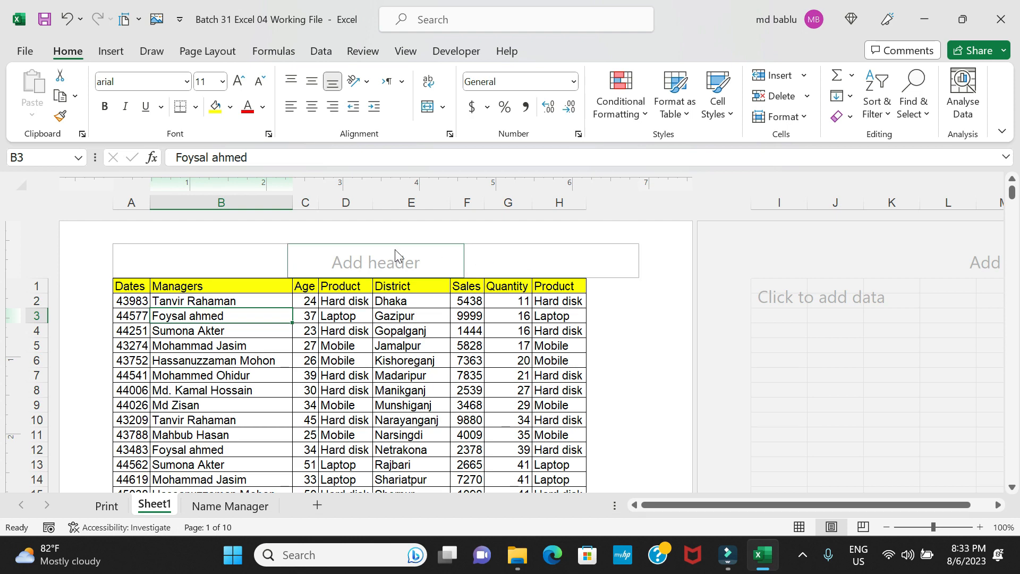
{"action": "left_click", "coordinate": [383, 264]}
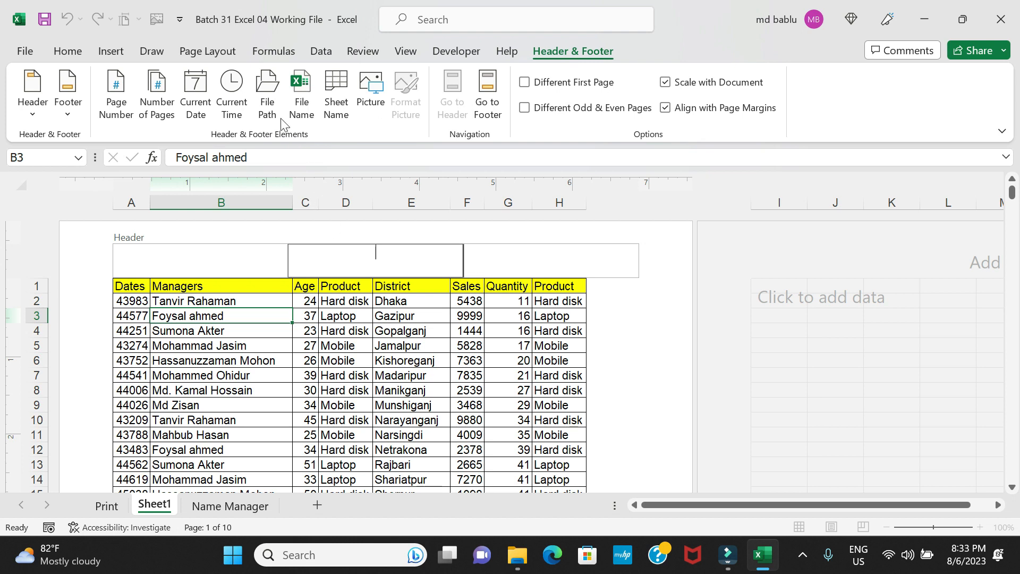
- Insert the Format Painter picture file from the Desktop into the center header section and finish editing the header
{"action": "left_click", "coordinate": [371, 101]}
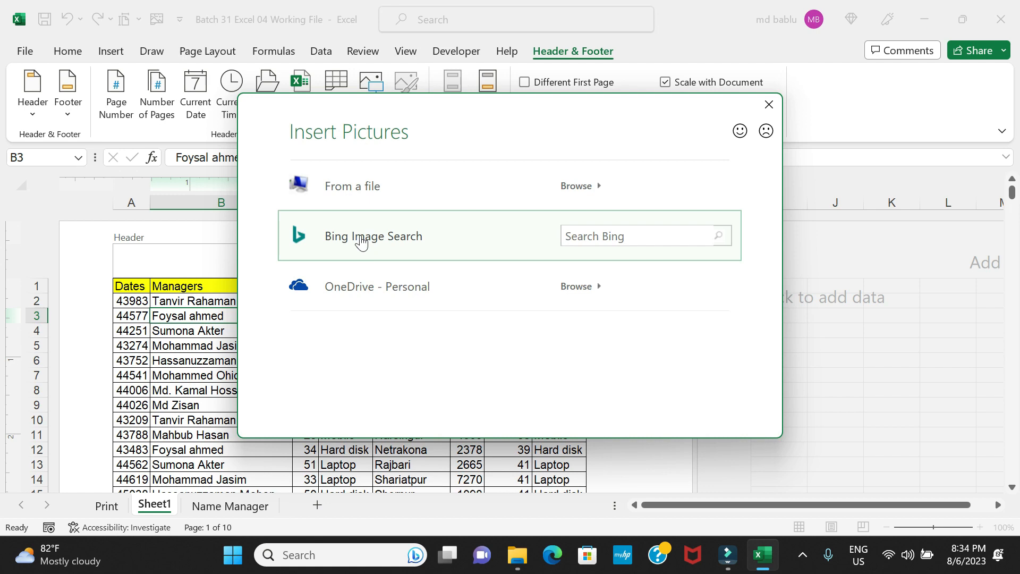
{"action": "left_click", "coordinate": [386, 185]}
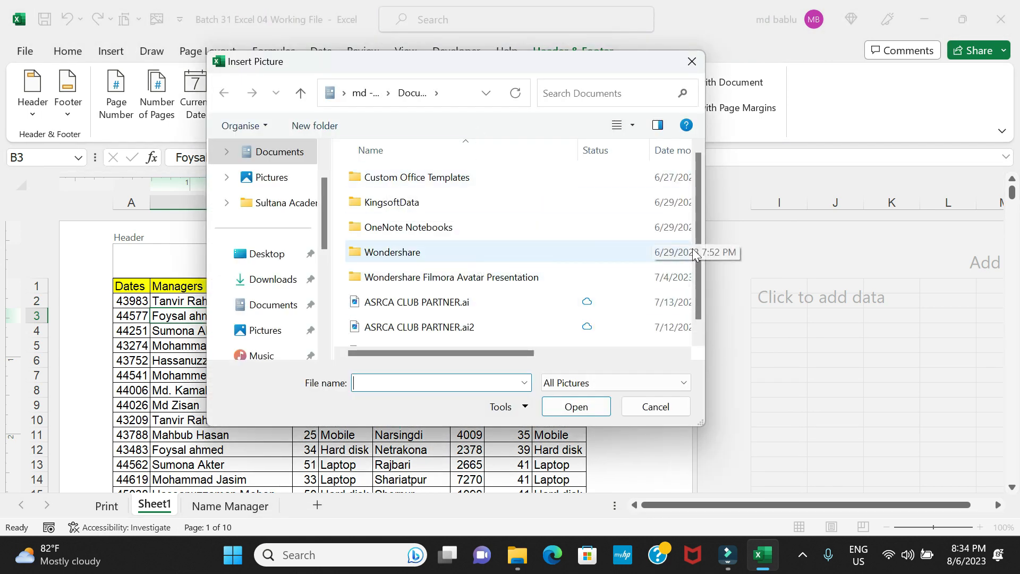
{"action": "scroll", "coordinate": [701, 248], "scroll_direction": "down", "scroll_amount": 1}
{"action": "scroll", "coordinate": [700, 266], "scroll_direction": "up", "scroll_amount": 1}
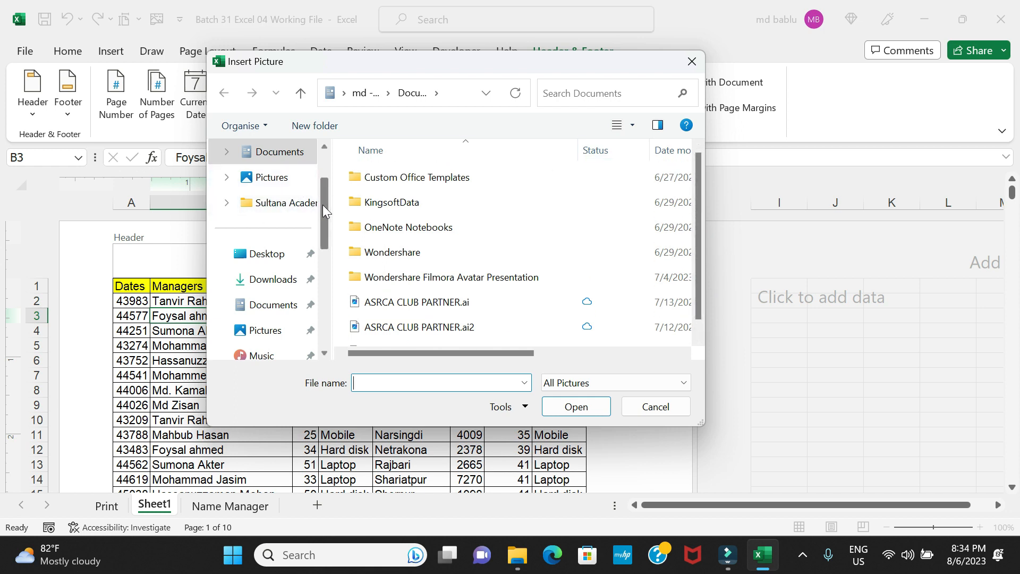
{"action": "scroll", "coordinate": [323, 212], "scroll_direction": "down", "scroll_amount": 1}
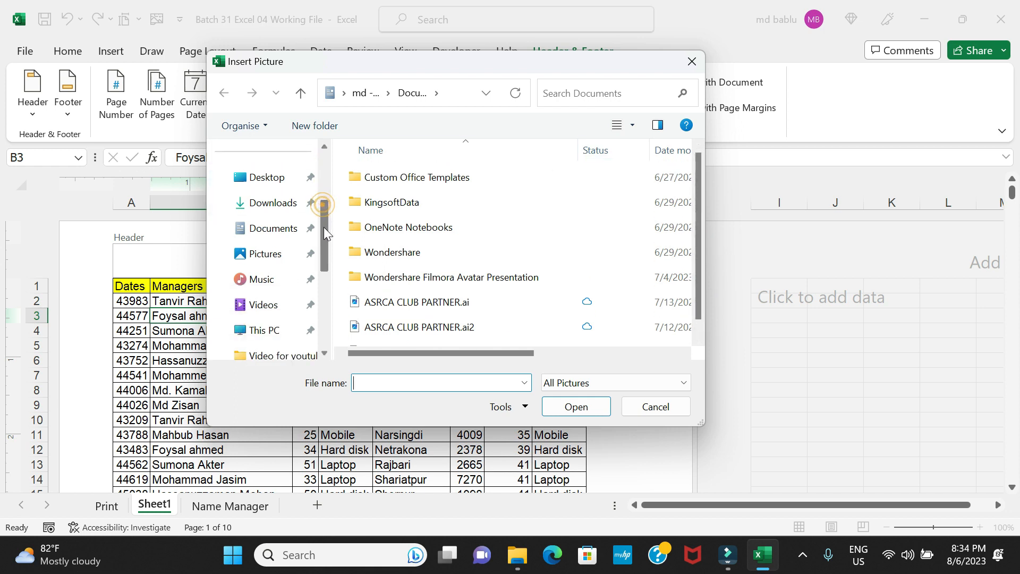
{"action": "left_click", "coordinate": [276, 185]}
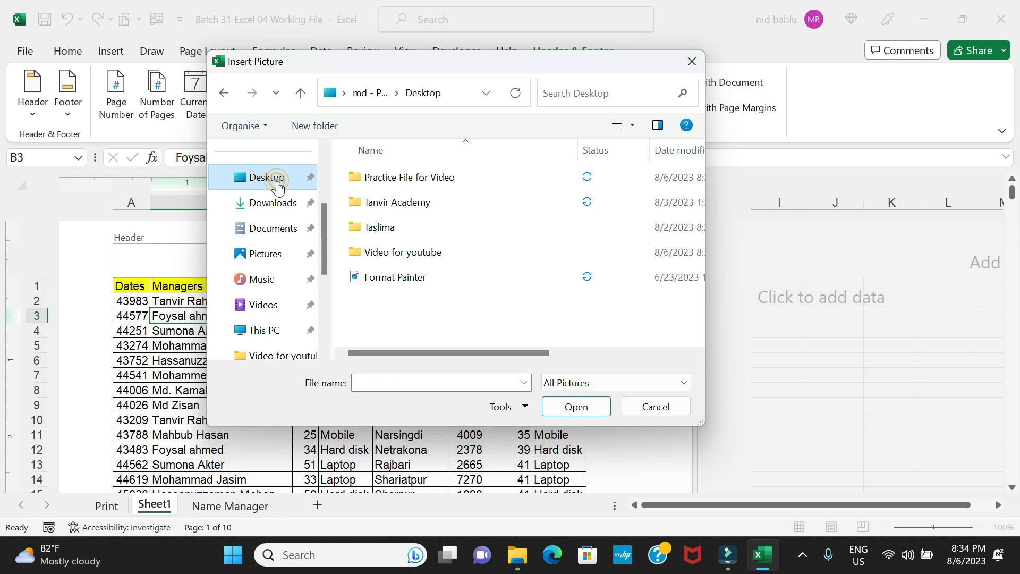
{"action": "left_click", "coordinate": [378, 279]}
{"action": "left_click", "coordinate": [550, 405]}
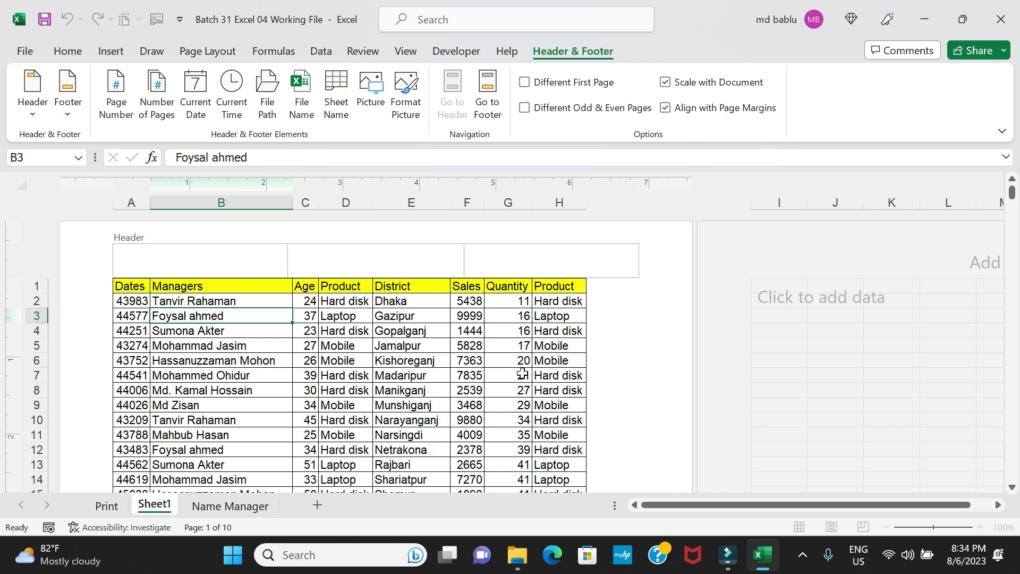
{"action": "left_click", "coordinate": [522, 374]}
- Examine how the header picture lies behind the data over the length of the first page
{"action": "scroll", "coordinate": [350, 393], "scroll_direction": "down", "scroll_amount": 3}
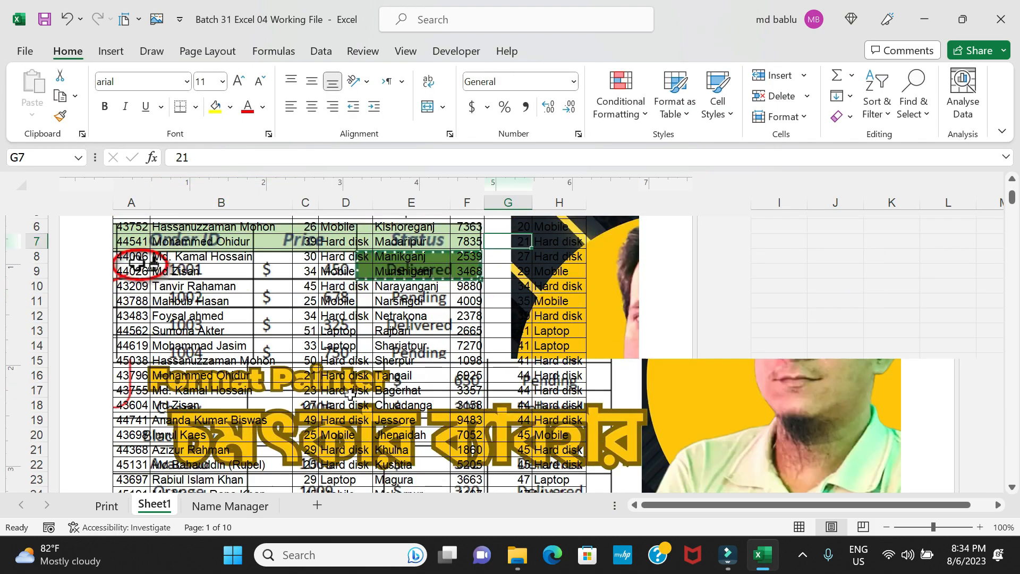
{"action": "scroll", "coordinate": [350, 394], "scroll_direction": "down", "scroll_amount": 8}
{"action": "scroll", "coordinate": [351, 393], "scroll_direction": "up", "scroll_amount": 4}
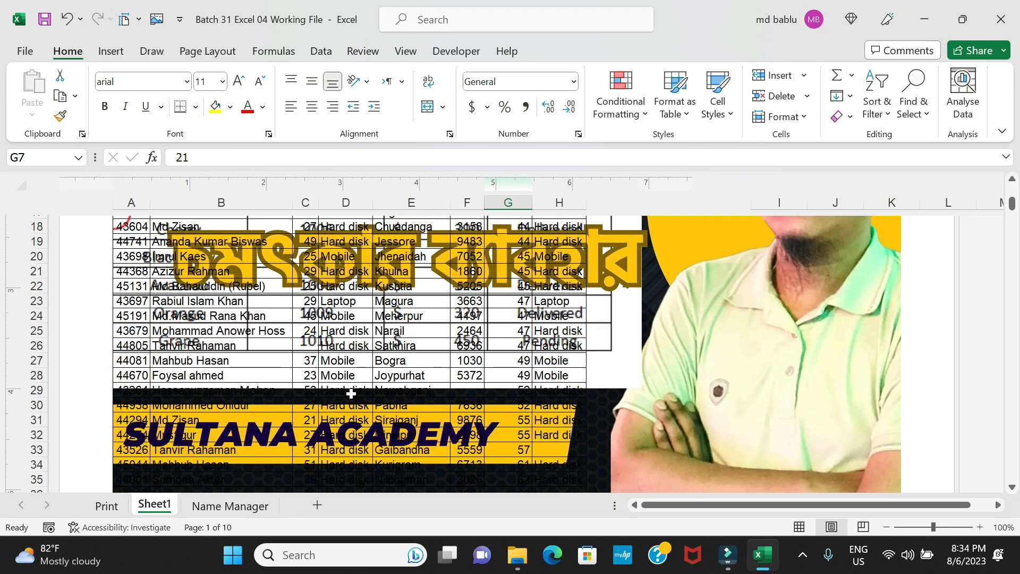
{"action": "scroll", "coordinate": [351, 394], "scroll_direction": "up", "scroll_amount": 6}
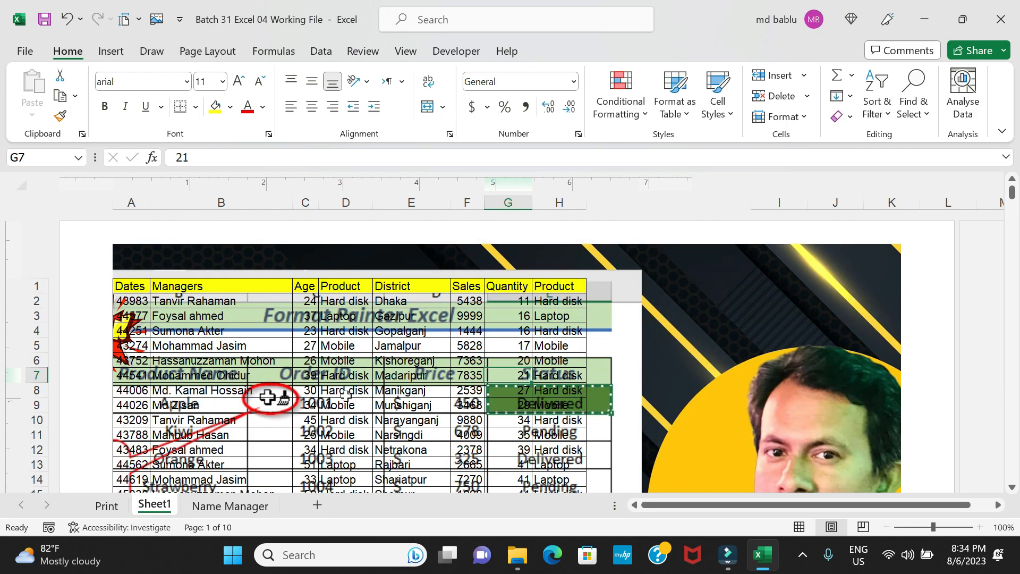
{"action": "scroll", "coordinate": [348, 393], "scroll_direction": "down", "scroll_amount": 1}
{"action": "scroll", "coordinate": [357, 381], "scroll_direction": "down", "scroll_amount": 2}
{"action": "scroll", "coordinate": [357, 382], "scroll_direction": "down", "scroll_amount": 3}
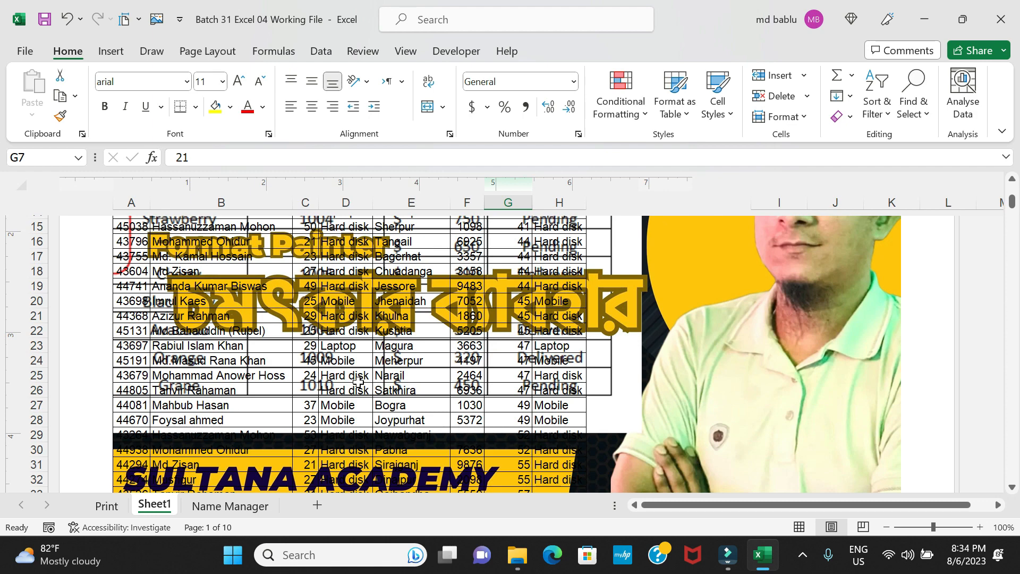
{"action": "scroll", "coordinate": [357, 382], "scroll_direction": "up", "scroll_amount": 5}
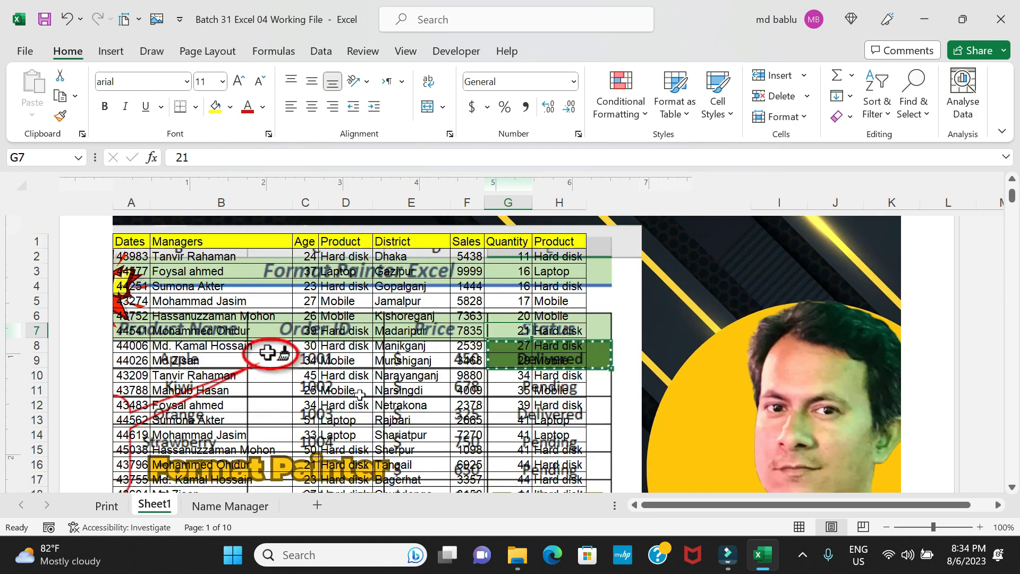
- Resize the header picture by setting its height to 2.5 and its width to 2.5 in the picture formatting options
{"action": "left_click", "coordinate": [393, 259]}
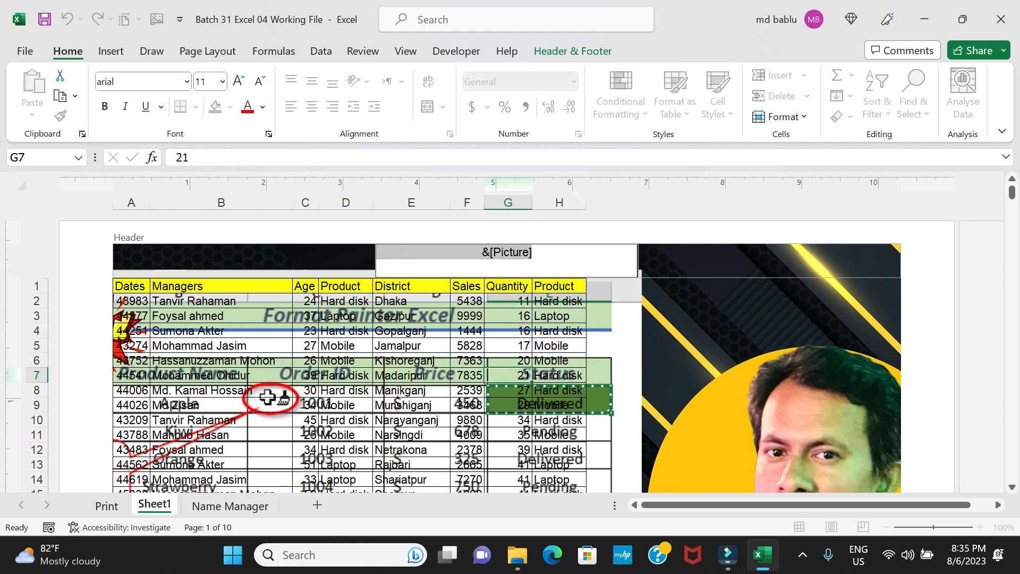
{"action": "left_click", "coordinate": [560, 56]}
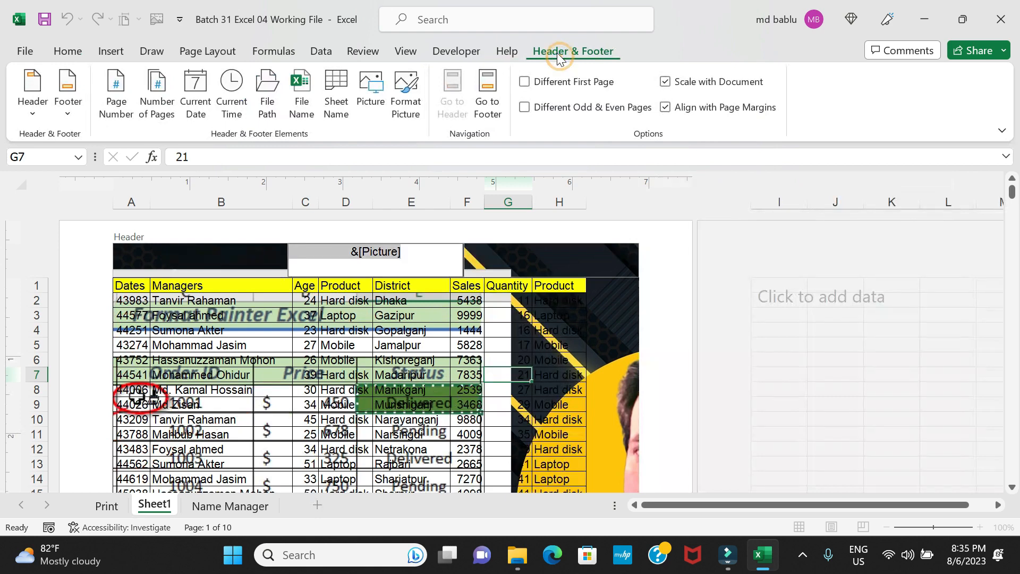
{"action": "left_click", "coordinate": [413, 102]}
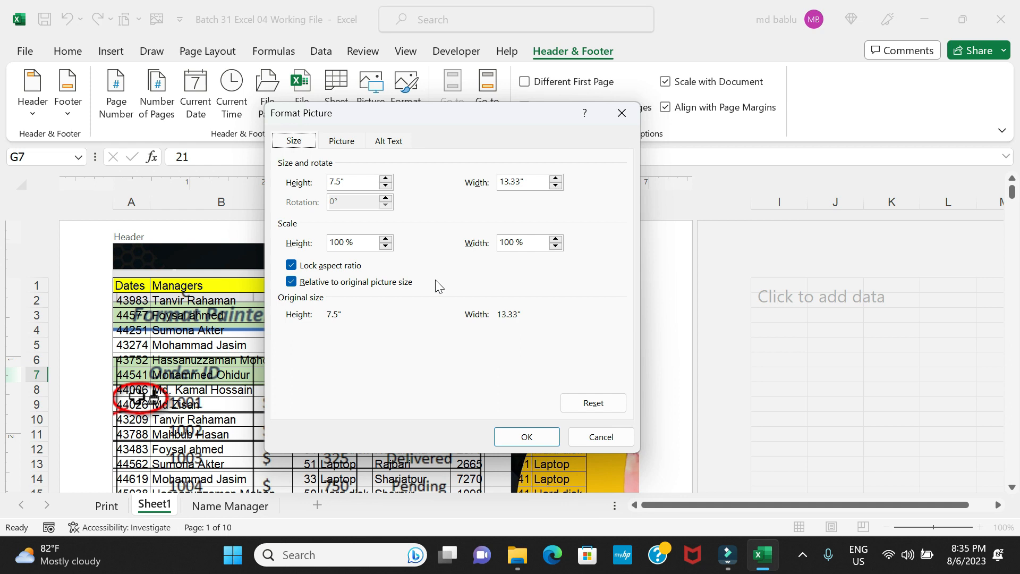
{"action": "left_click", "coordinate": [347, 145]}
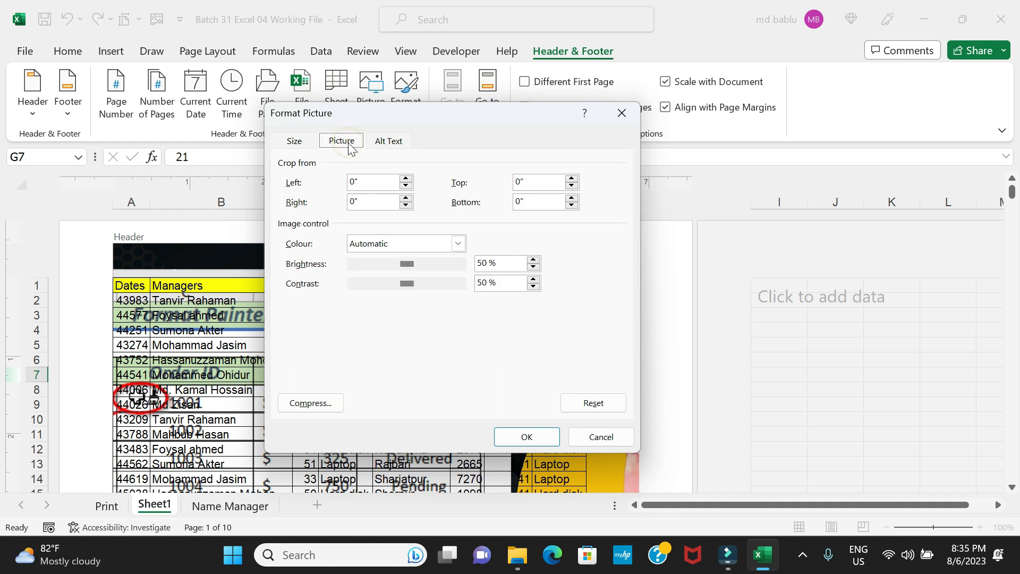
{"action": "left_click", "coordinate": [294, 143]}
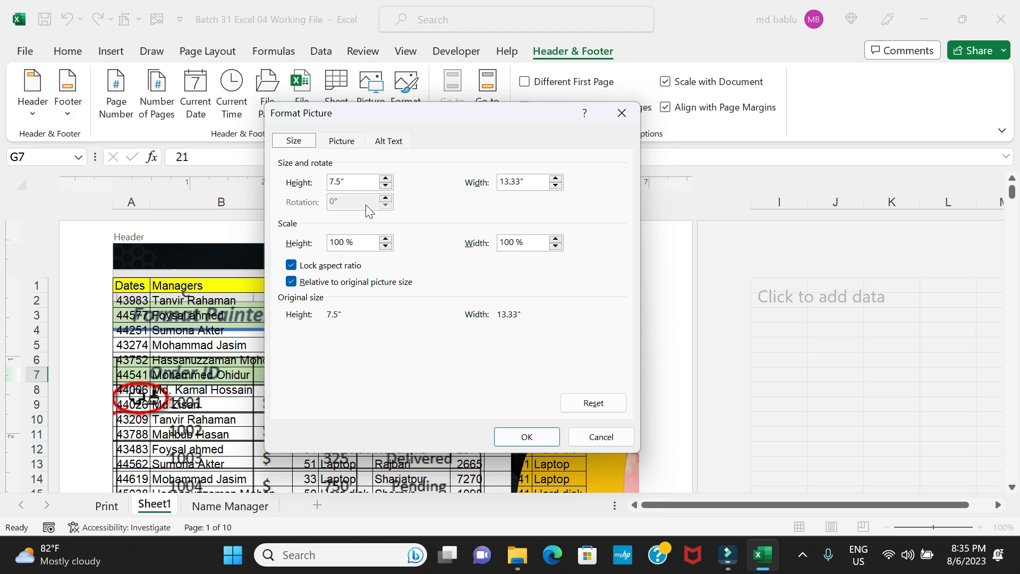
{"action": "left_click_drag", "start_coordinate": [353, 180], "coordinate": [325, 187]}
{"action": "type", "text": "2.5"}
{"action": "left_click", "coordinate": [530, 181]}
{"action": "type", "text": "2."}
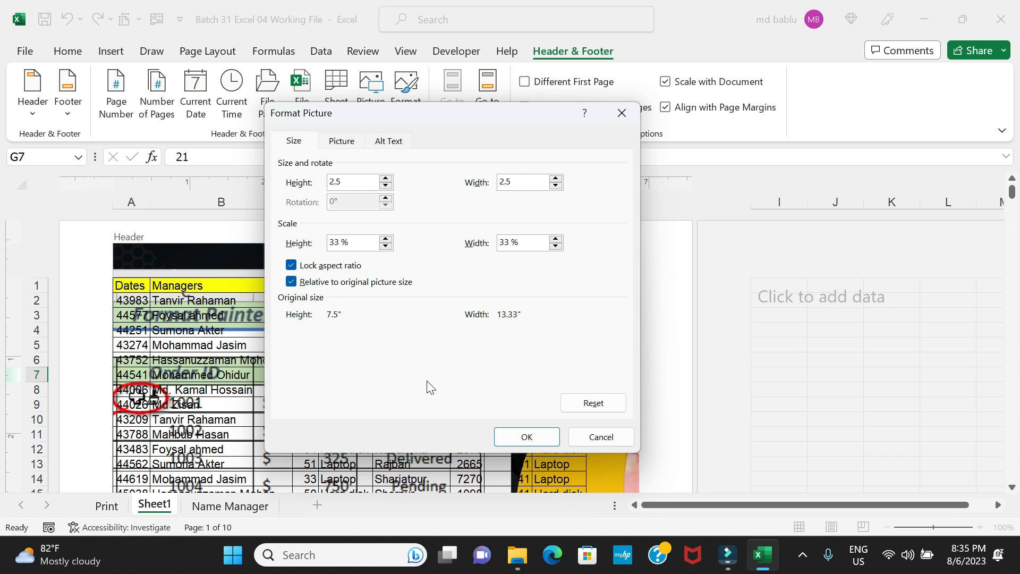
{"action": "left_click", "coordinate": [518, 436]}
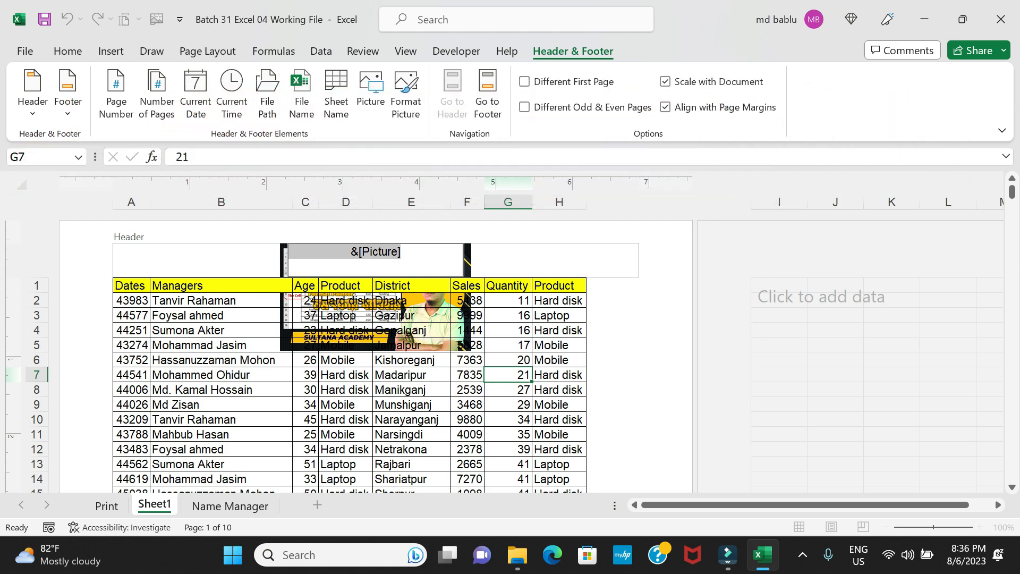
- Move the header picture down the page by adding 16 blank lines before its &[Picture] code, and finish editing the header
{"action": "left_click", "coordinate": [352, 252]}
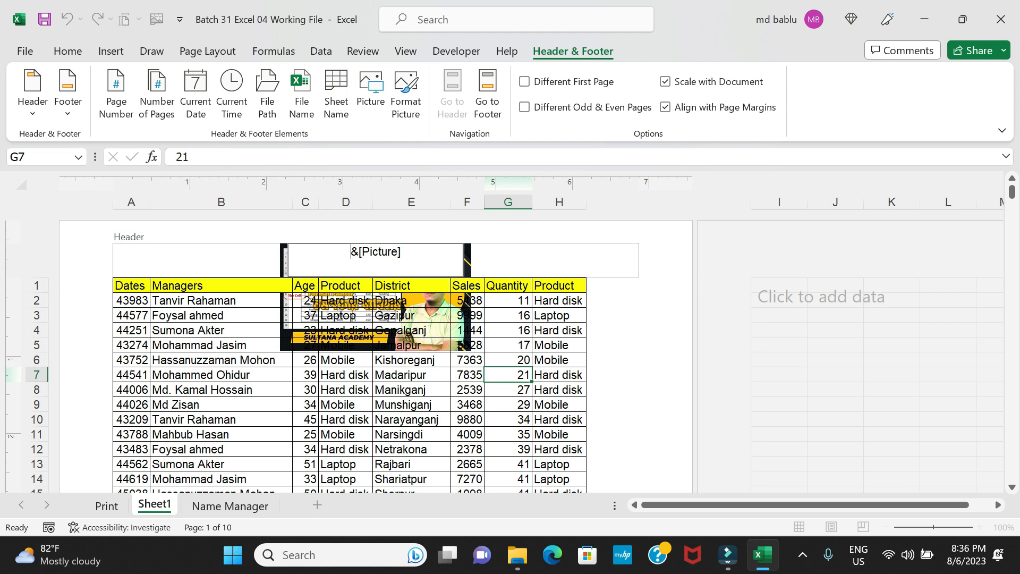
{"action": "key", "text": "Return"}
{"action": "key", "text": "Return"}
{"action": "key", "text": "Return"}
{"action": "key", "text": "Return"}
{"action": "key", "text": "Return"}
{"action": "key", "text": "Return"}
{"action": "key", "text": "Return"}
{"action": "key", "text": "Return"}
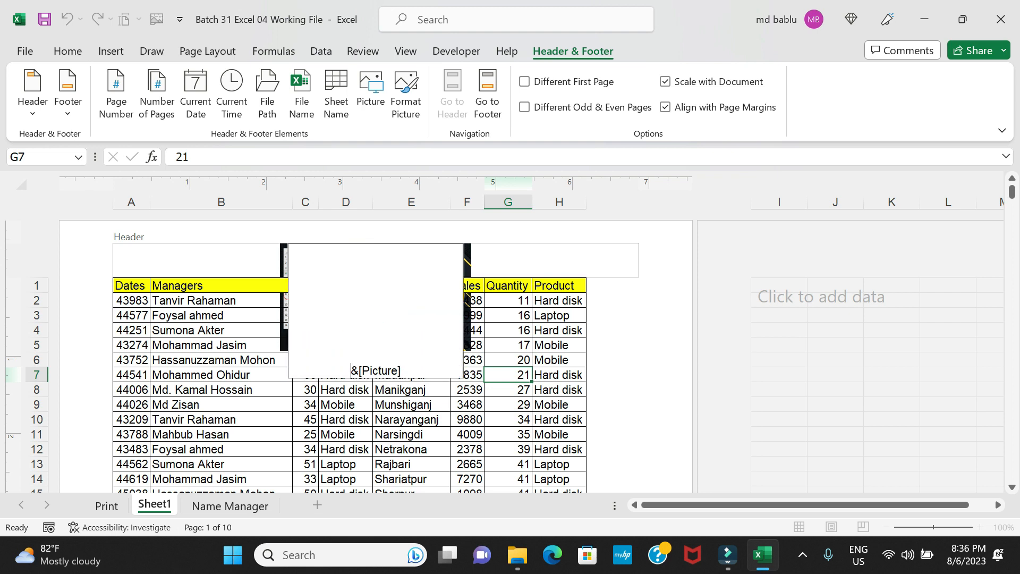
{"action": "key", "text": "Return"}
{"action": "key", "text": "Return"}
{"action": "key", "text": "Return"}
{"action": "key", "text": "Return"}
{"action": "key", "text": "Return"}
{"action": "key", "text": "Return"}
{"action": "key", "text": "Return"}
{"action": "key", "text": "Return"}
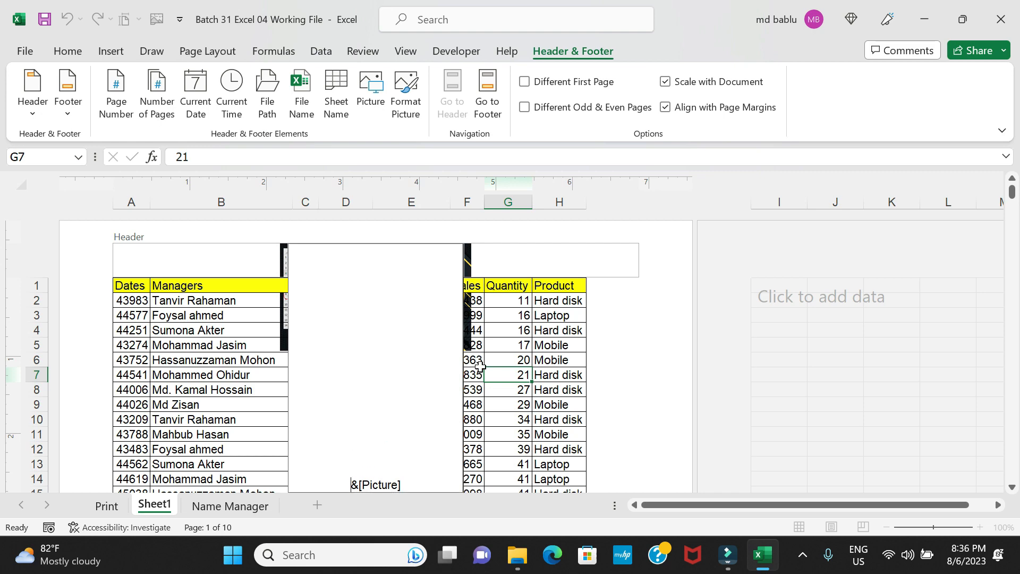
{"action": "left_click", "coordinate": [557, 373]}
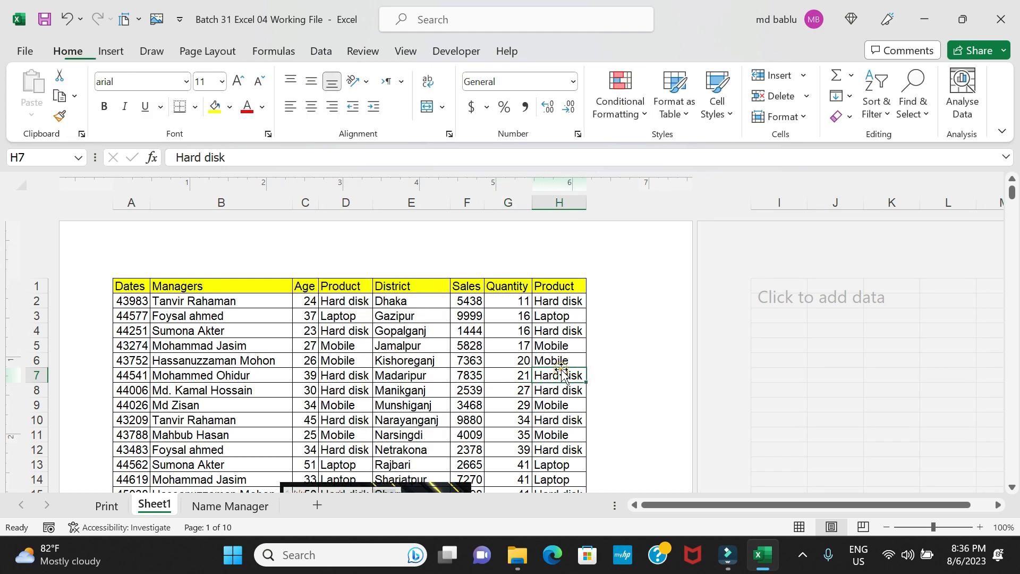
- Check the picture's position on the page, and move it further down with more blank lines before its header code
{"action": "scroll", "coordinate": [549, 387], "scroll_direction": "down", "scroll_amount": 3}
{"action": "scroll", "coordinate": [550, 388], "scroll_direction": "down", "scroll_amount": 11}
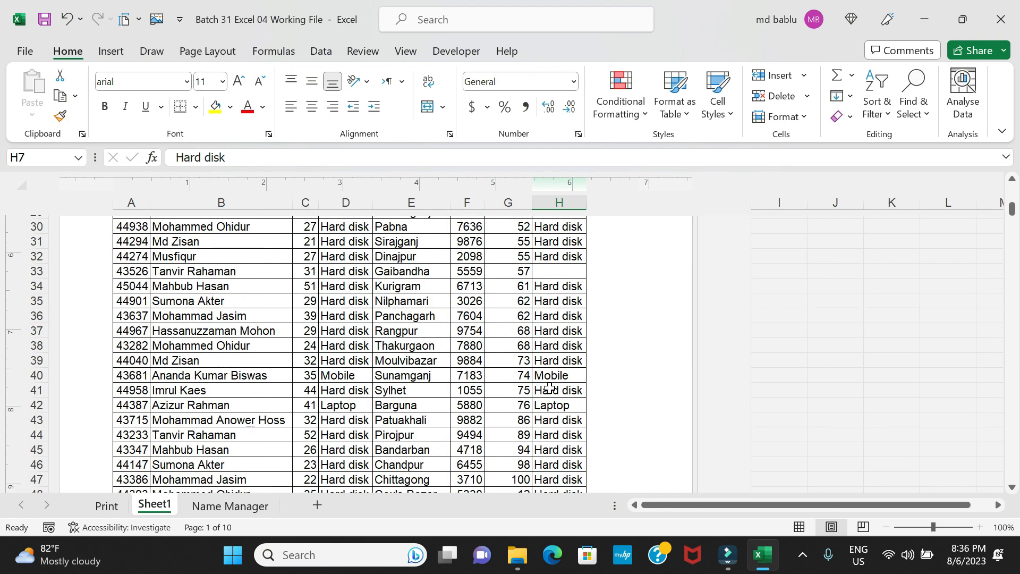
{"action": "scroll", "coordinate": [550, 388], "scroll_direction": "up", "scroll_amount": 6}
{"action": "scroll", "coordinate": [550, 389], "scroll_direction": "up", "scroll_amount": 5}
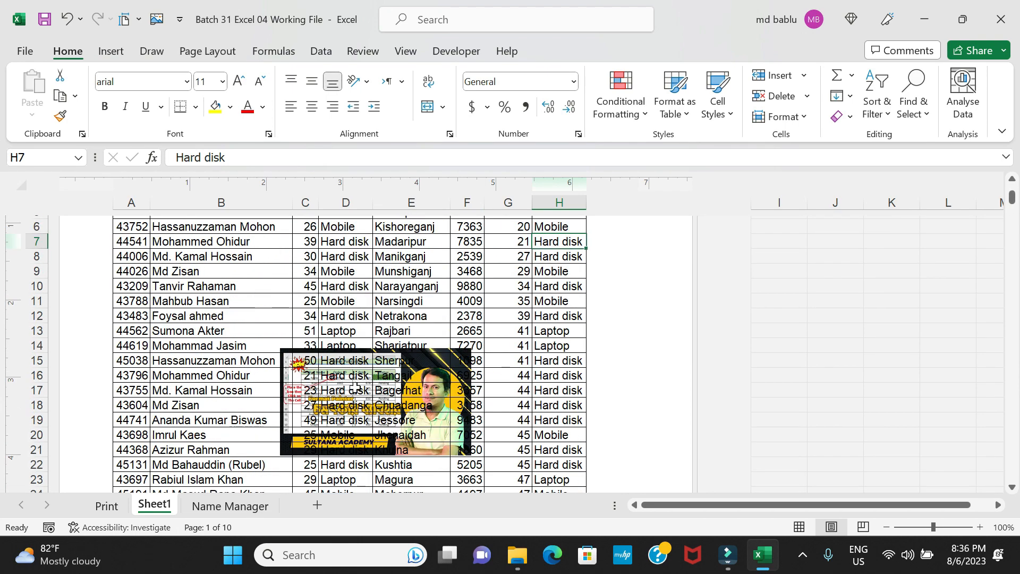
{"action": "left_click", "coordinate": [351, 390]}
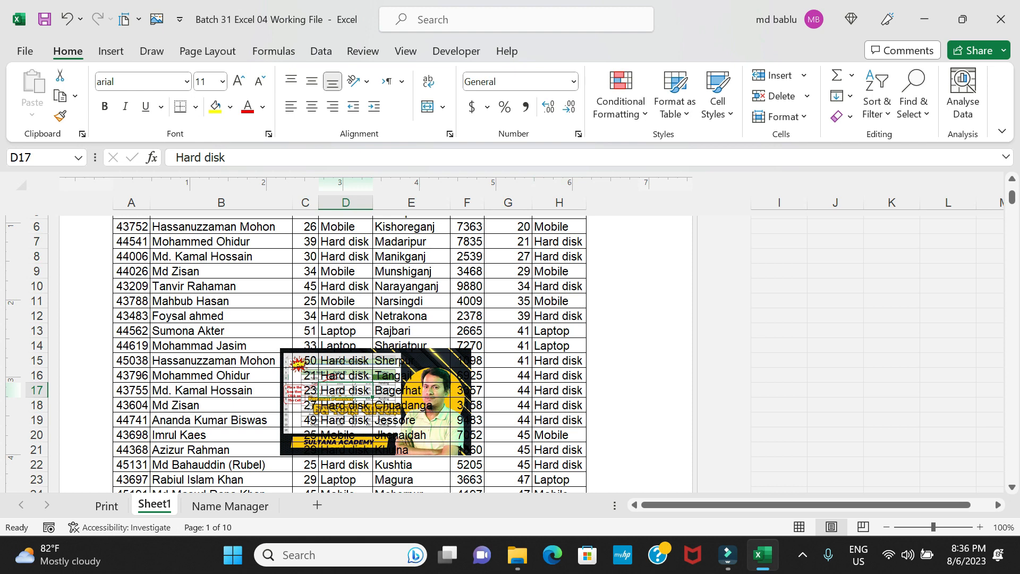
{"action": "left_click", "coordinate": [487, 371]}
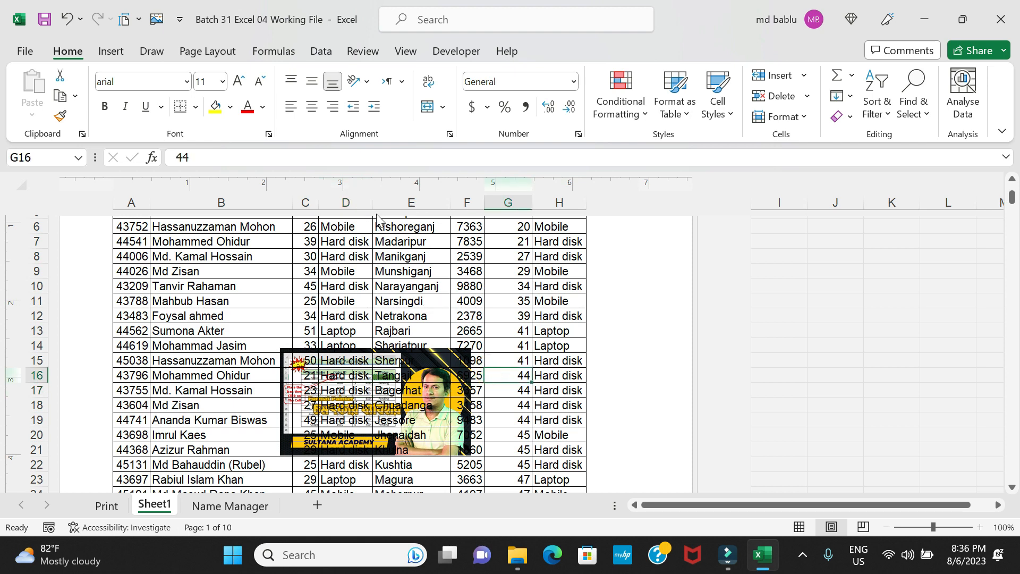
{"action": "left_click", "coordinate": [832, 527]}
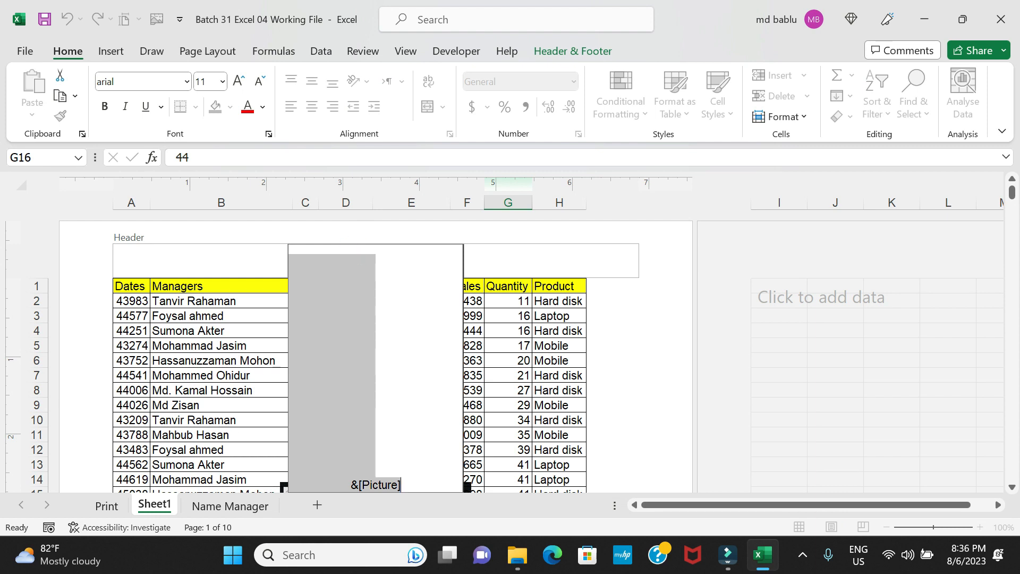
{"action": "left_click", "coordinate": [349, 483]}
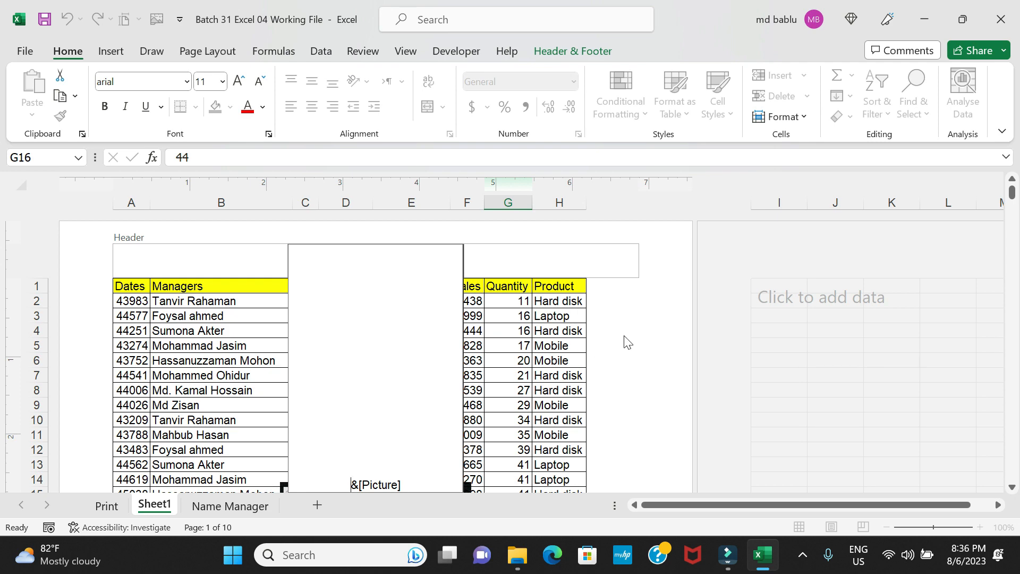
{"action": "left_click", "coordinate": [557, 346]}
- Examine the picture's position and size behind the data rows on the first page
{"action": "scroll", "coordinate": [467, 379], "scroll_direction": "down", "scroll_amount": 3}
{"action": "scroll", "coordinate": [469, 383], "scroll_direction": "down", "scroll_amount": 9}
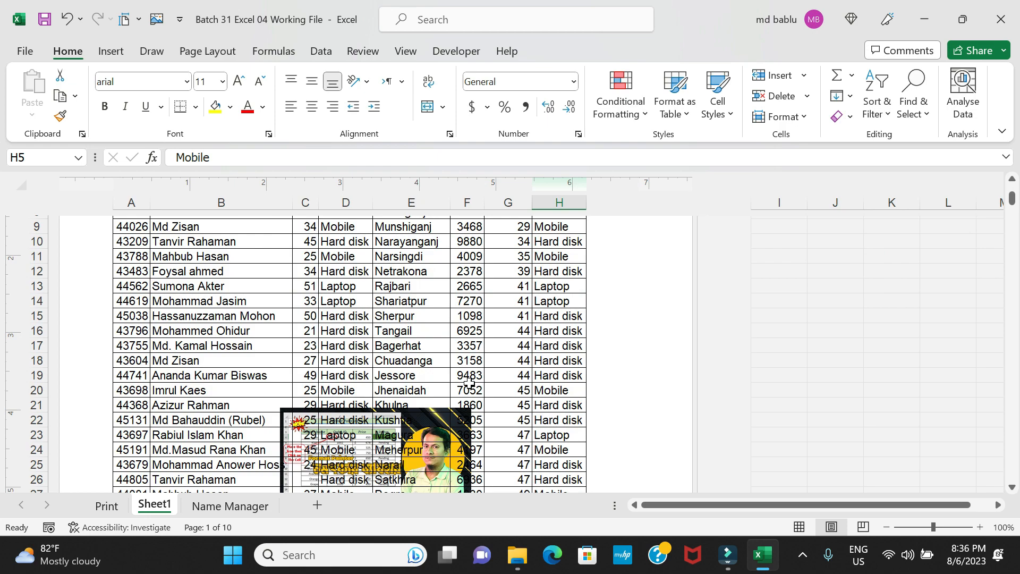
{"action": "scroll", "coordinate": [467, 380], "scroll_direction": "up", "scroll_amount": 4}
{"action": "scroll", "coordinate": [467, 380], "scroll_direction": "up", "scroll_amount": 1}
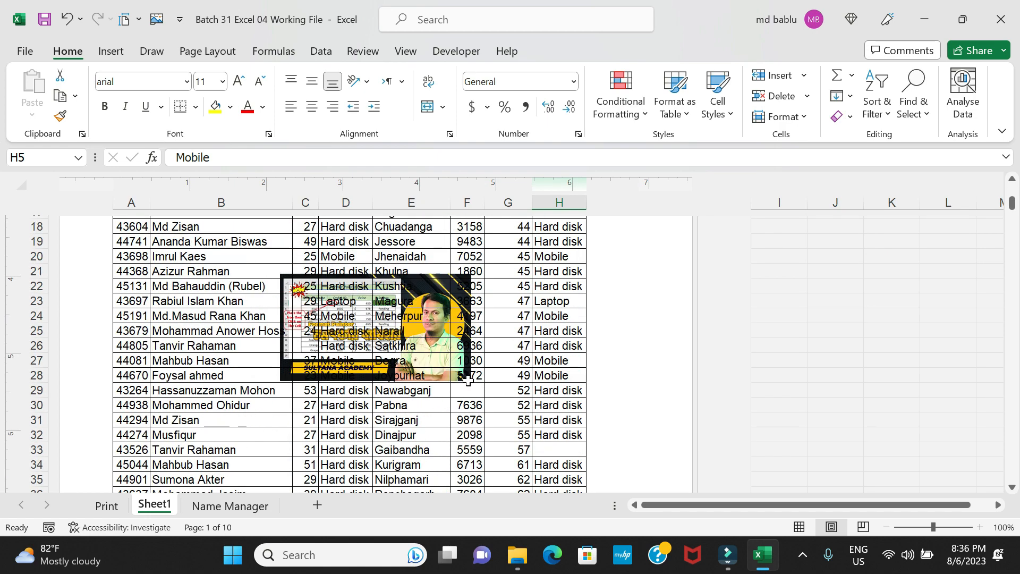
{"action": "scroll", "coordinate": [382, 372], "scroll_direction": "up", "scroll_amount": 1}
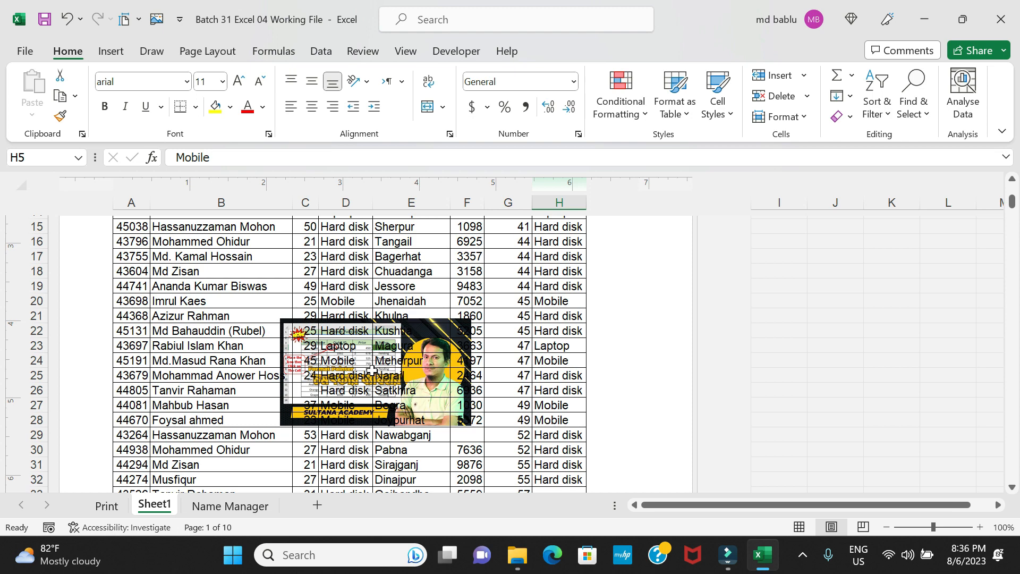
{"action": "left_click", "coordinate": [353, 363]}
{"action": "scroll", "coordinate": [353, 364], "scroll_direction": "up", "scroll_amount": 6}
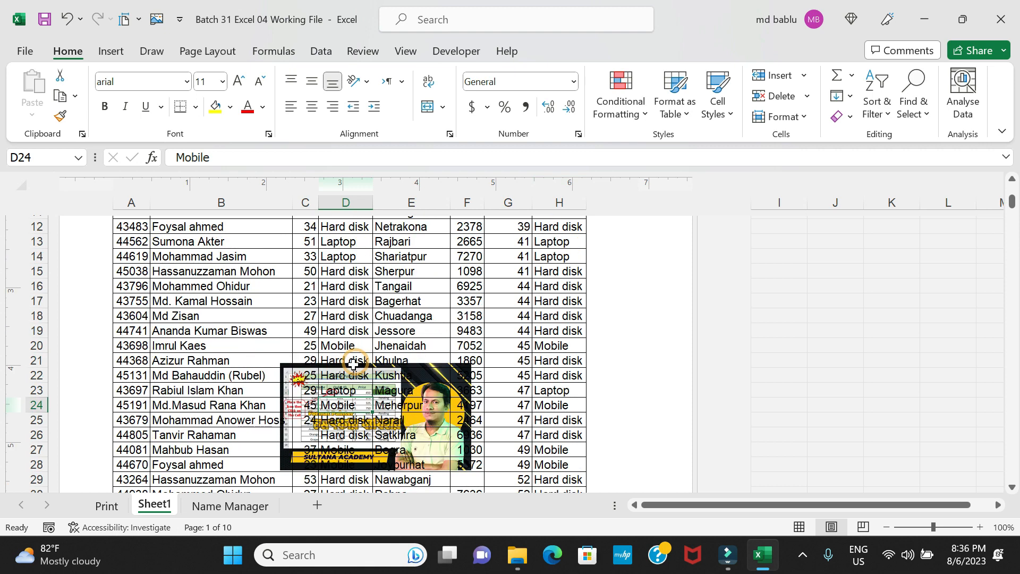
- Set the header picture's colour to Washout in its picture formatting options, and finish editing the header
{"action": "left_click", "coordinate": [354, 259]}
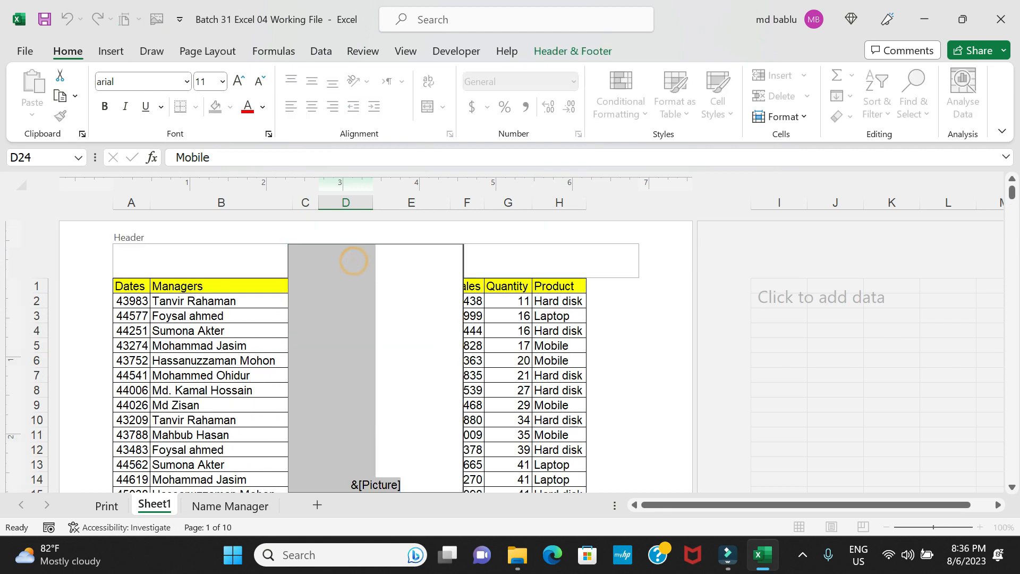
{"action": "left_click", "coordinate": [560, 51]}
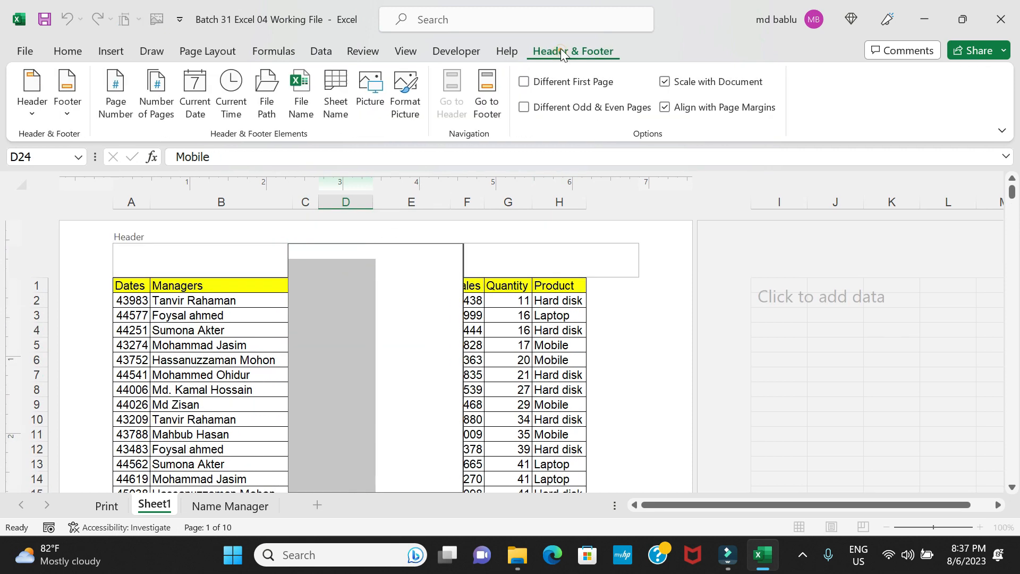
{"action": "left_click", "coordinate": [405, 95]}
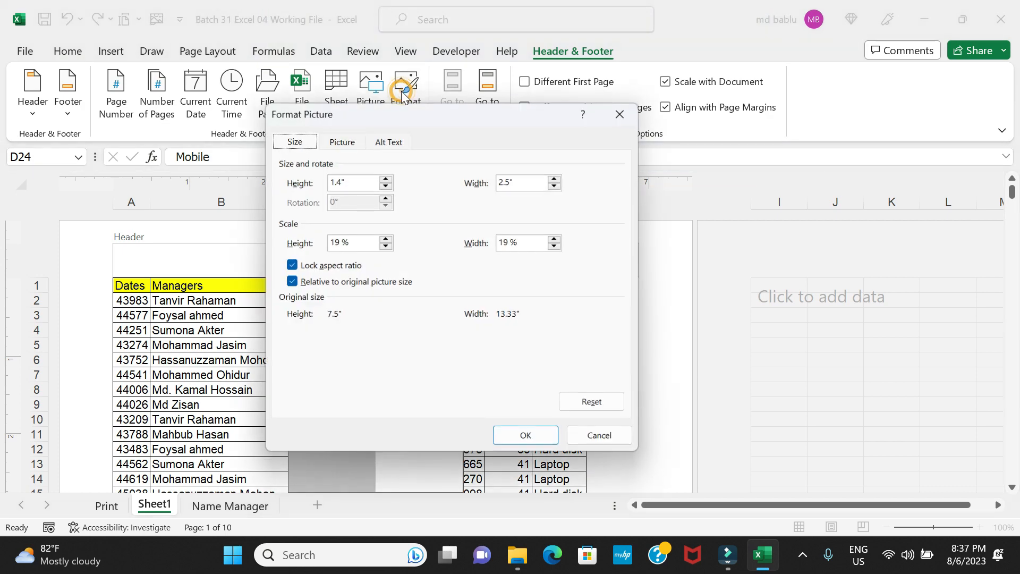
{"action": "left_click", "coordinate": [341, 141]}
{"action": "left_click", "coordinate": [458, 243]}
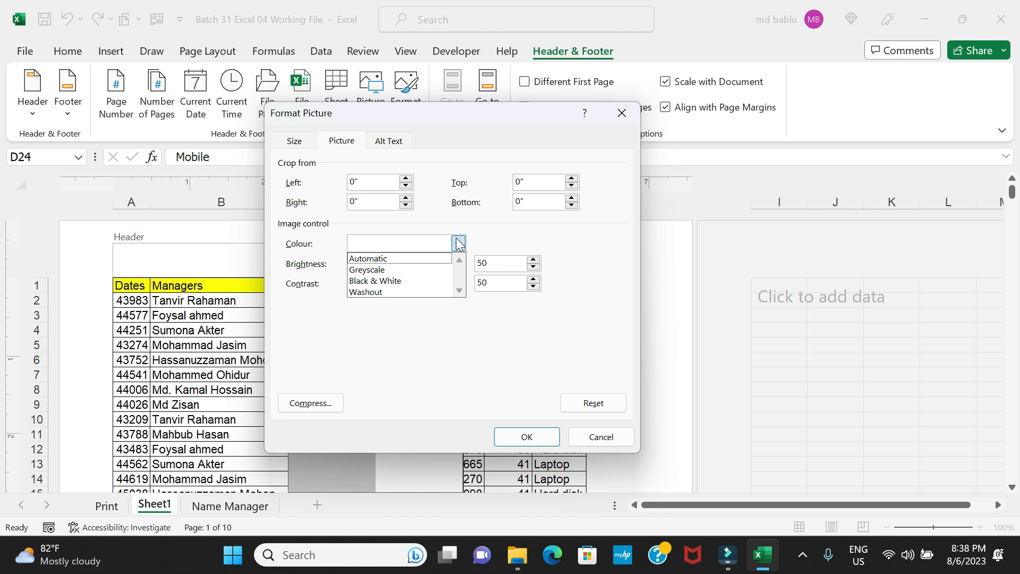
{"action": "left_click", "coordinate": [401, 291]}
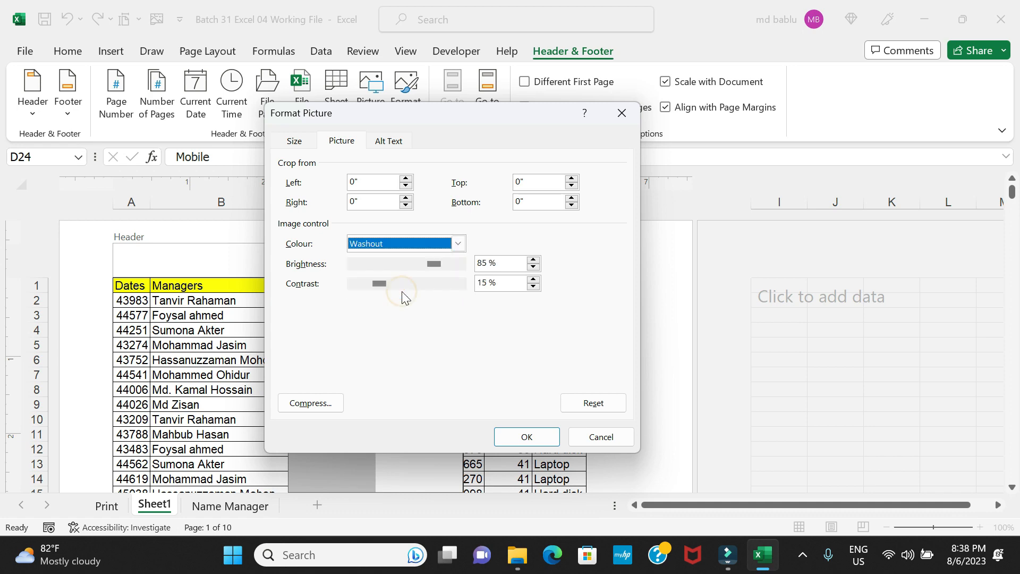
{"action": "left_click", "coordinate": [526, 435]}
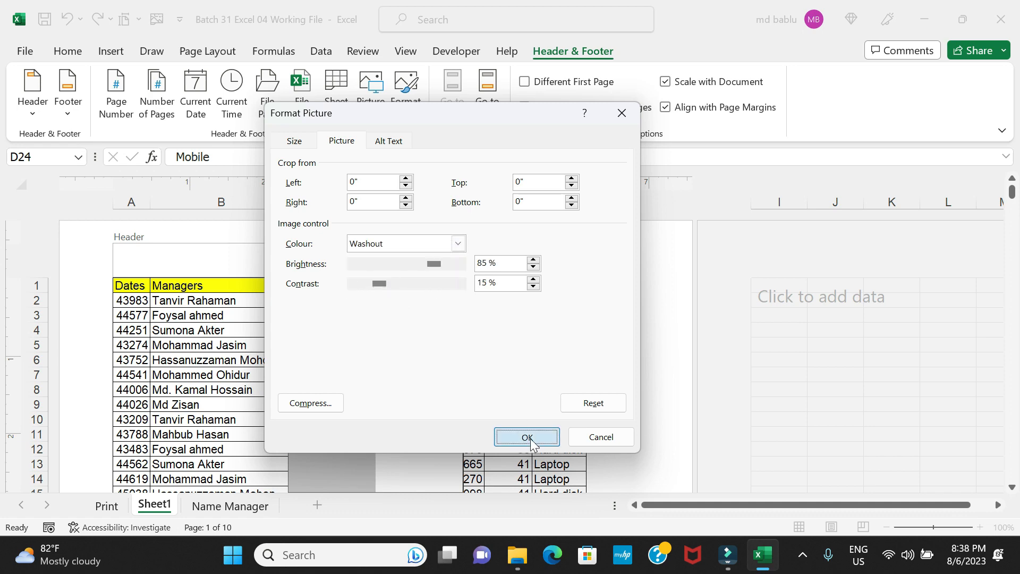
{"action": "left_click", "coordinate": [661, 372]}
- Check how the washed-out picture looks behind the data rows on the first page
{"action": "scroll", "coordinate": [660, 369], "scroll_direction": "down", "scroll_amount": 6}
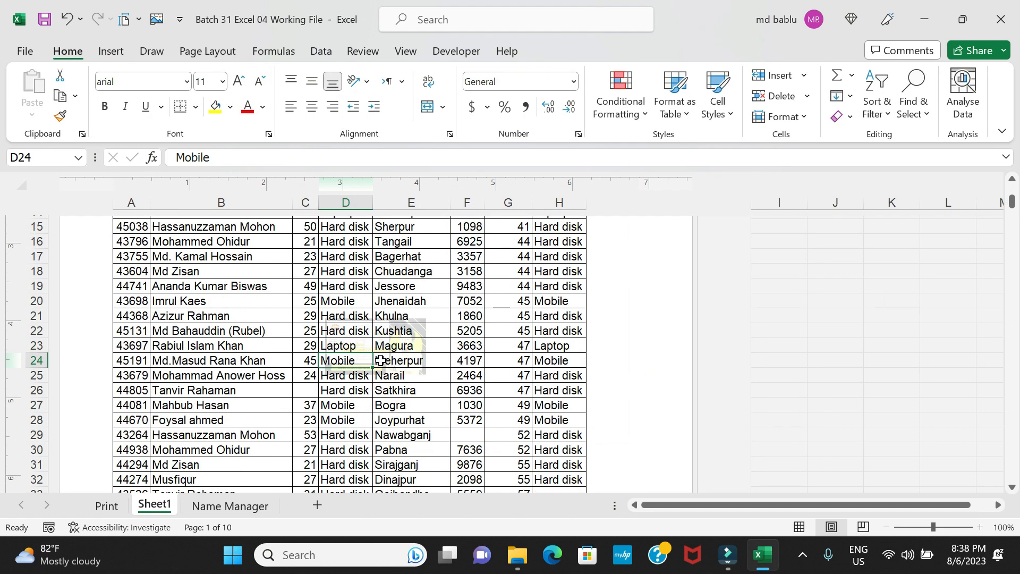
{"action": "scroll", "coordinate": [397, 381], "scroll_direction": "up", "scroll_amount": 3}
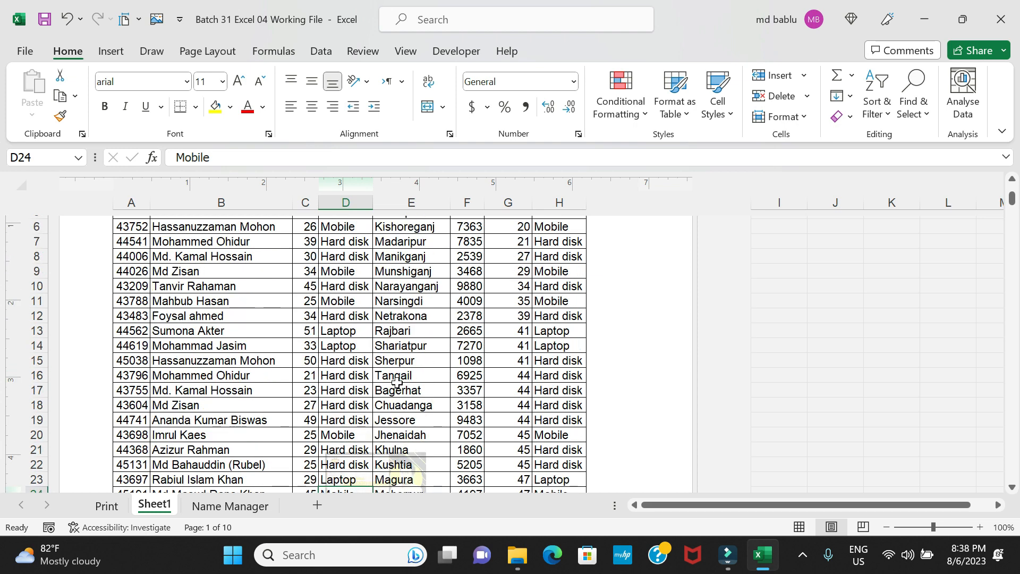
{"action": "scroll", "coordinate": [397, 381], "scroll_direction": "up", "scroll_amount": 3}
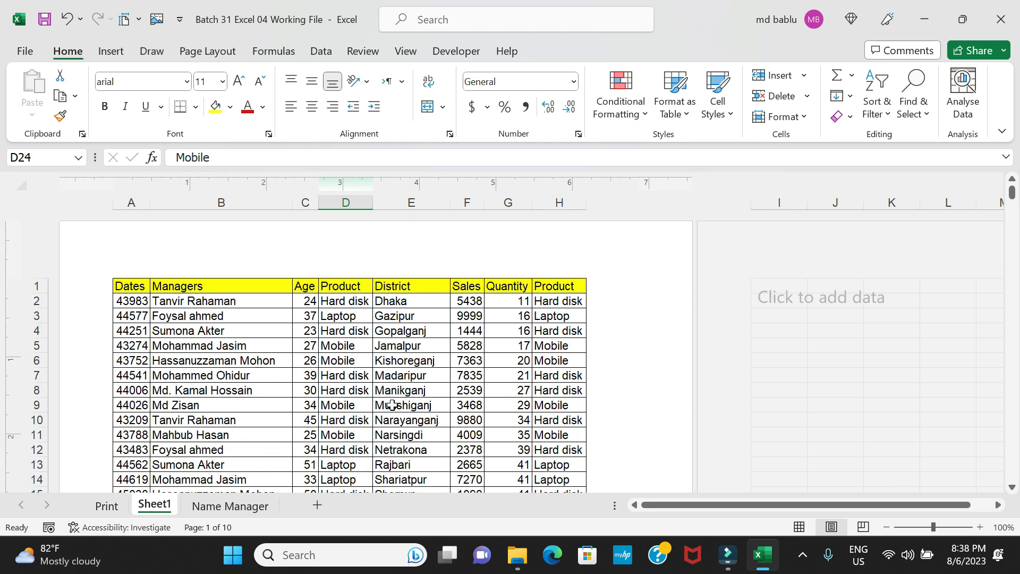
{"action": "scroll", "coordinate": [439, 388], "scroll_direction": "down", "scroll_amount": 6}
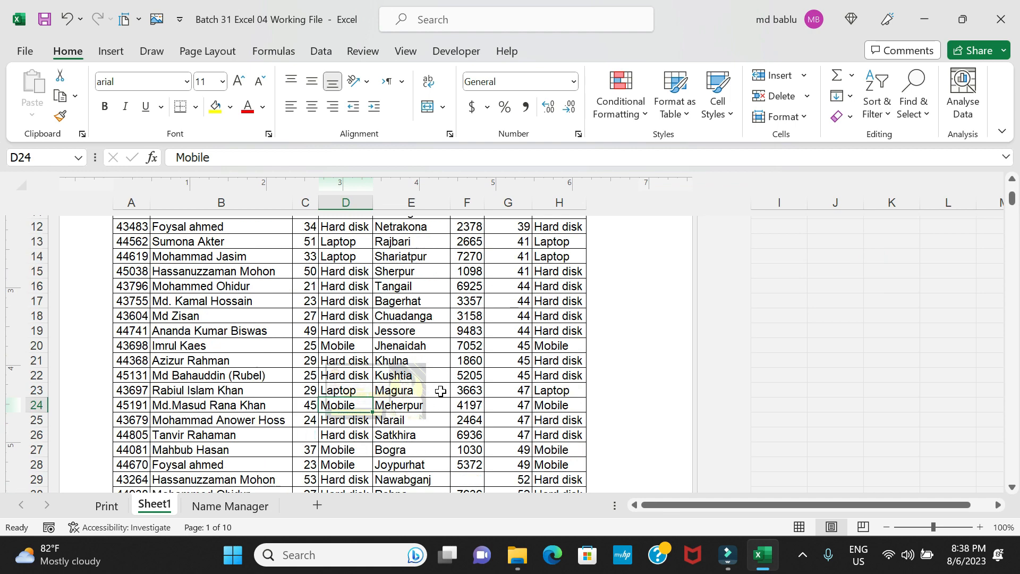
{"action": "left_click", "coordinate": [365, 303]}
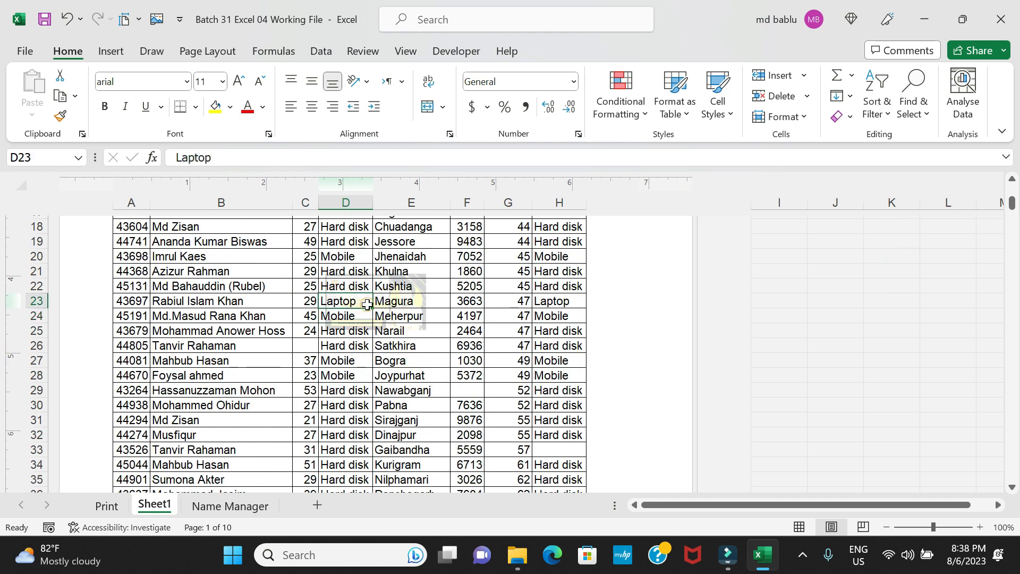
- Reopen the centre header picture's formatting options, choose the Washout colour again, and leave the header
{"action": "scroll", "coordinate": [443, 389], "scroll_direction": "up", "scroll_amount": 6}
{"action": "left_click", "coordinate": [404, 261]}
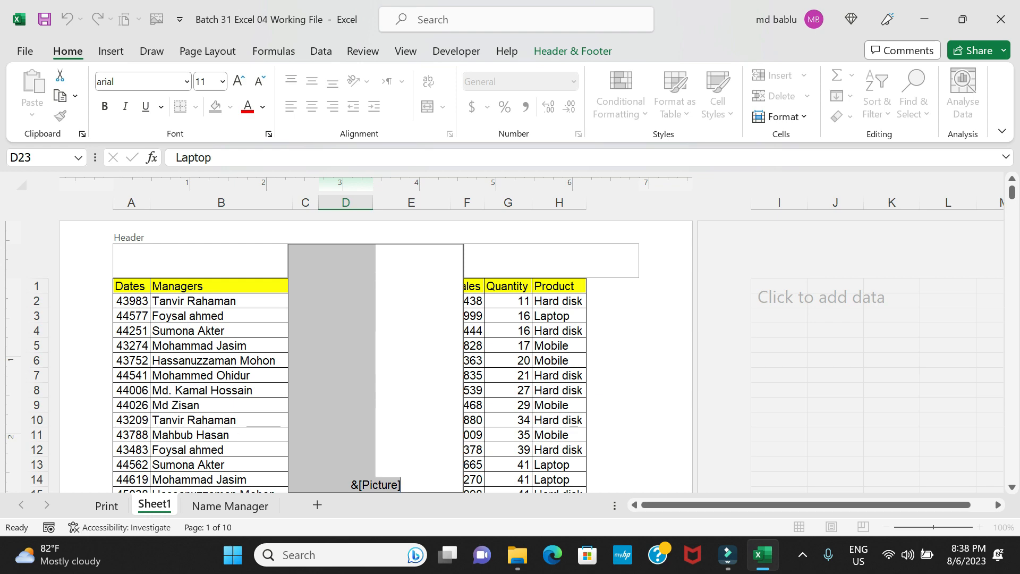
{"action": "left_click", "coordinate": [573, 51]}
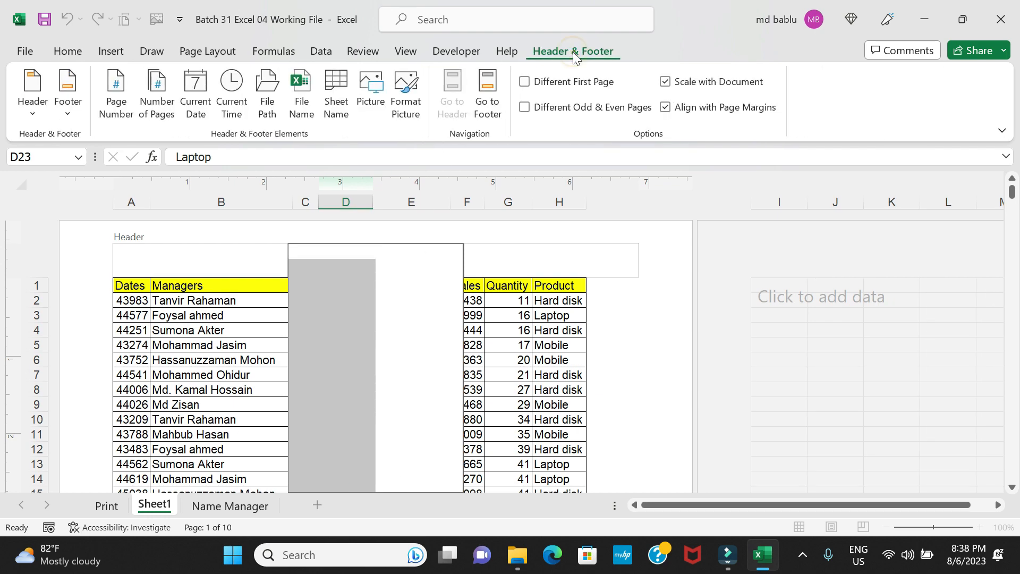
{"action": "left_click", "coordinate": [404, 94]}
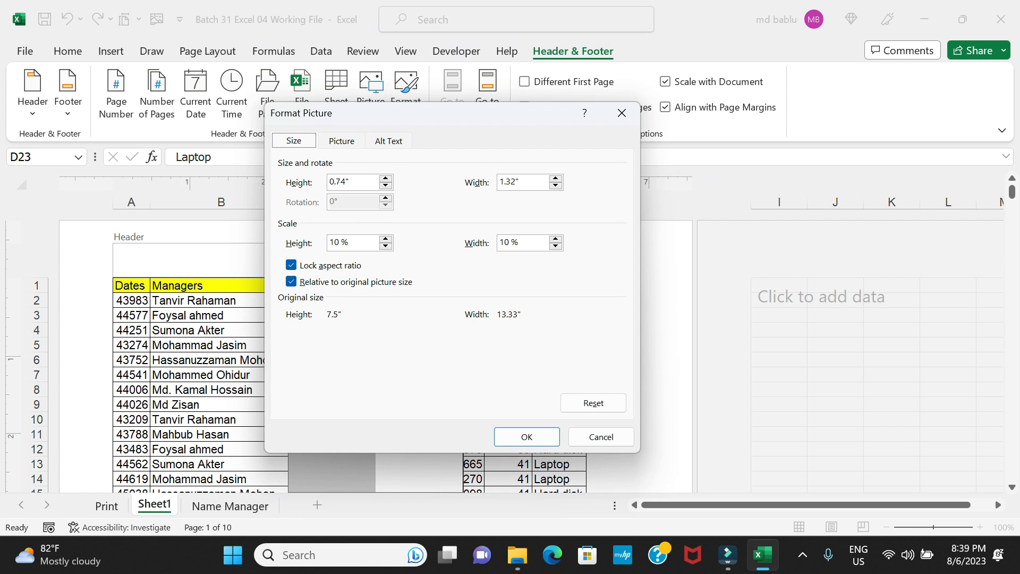
{"action": "left_click", "coordinate": [345, 141]}
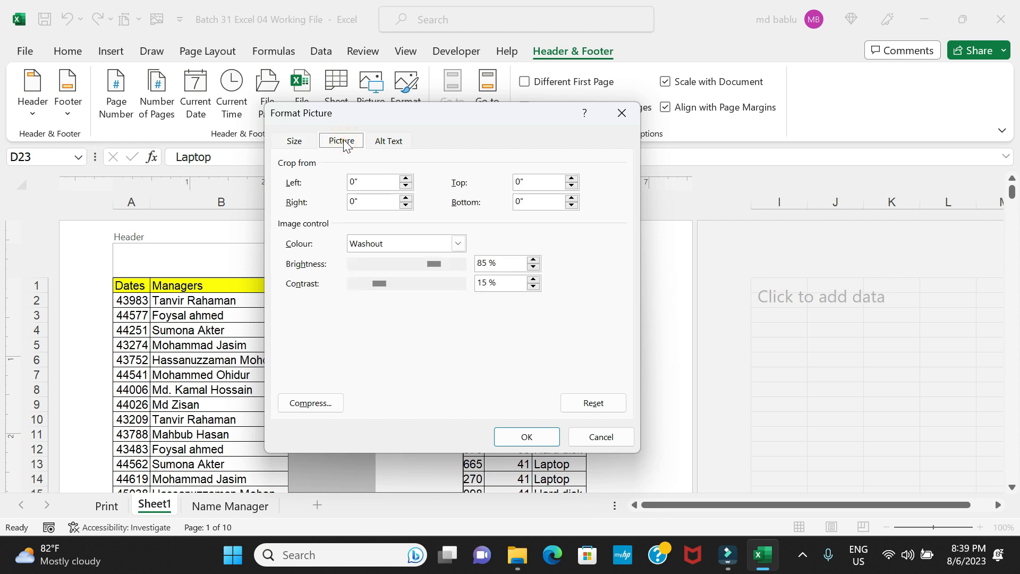
{"action": "left_click", "coordinate": [458, 245]}
{"action": "left_click", "coordinate": [413, 288]}
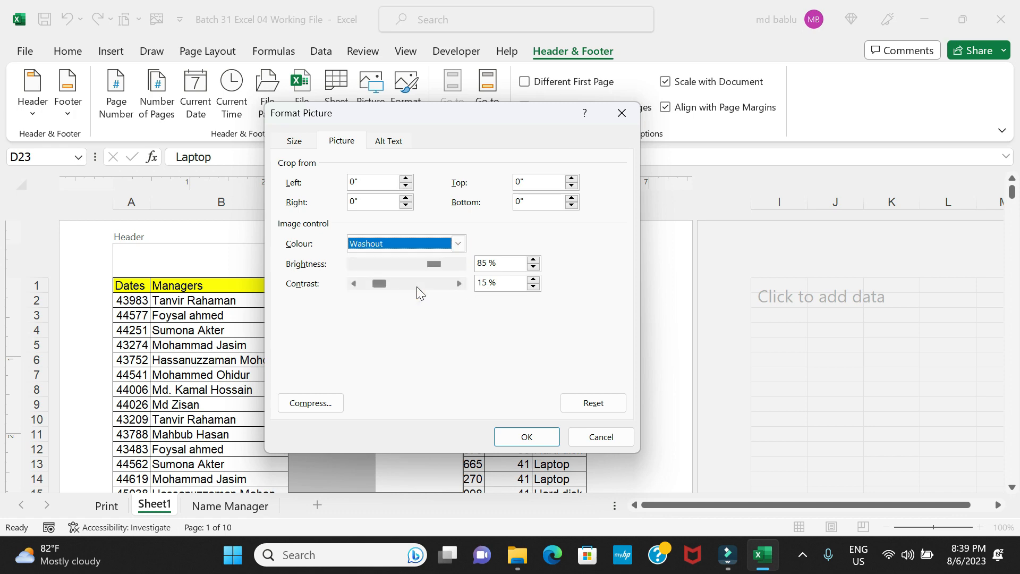
{"action": "left_click", "coordinate": [540, 436]}
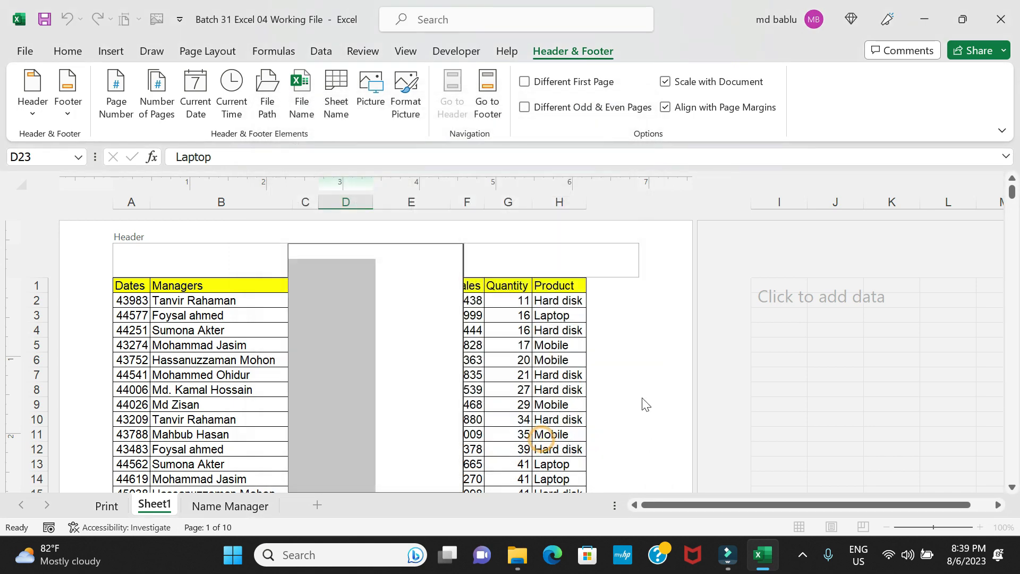
{"action": "left_click", "coordinate": [644, 404]}
{"action": "scroll", "coordinate": [619, 387], "scroll_direction": "down", "scroll_amount": 6}
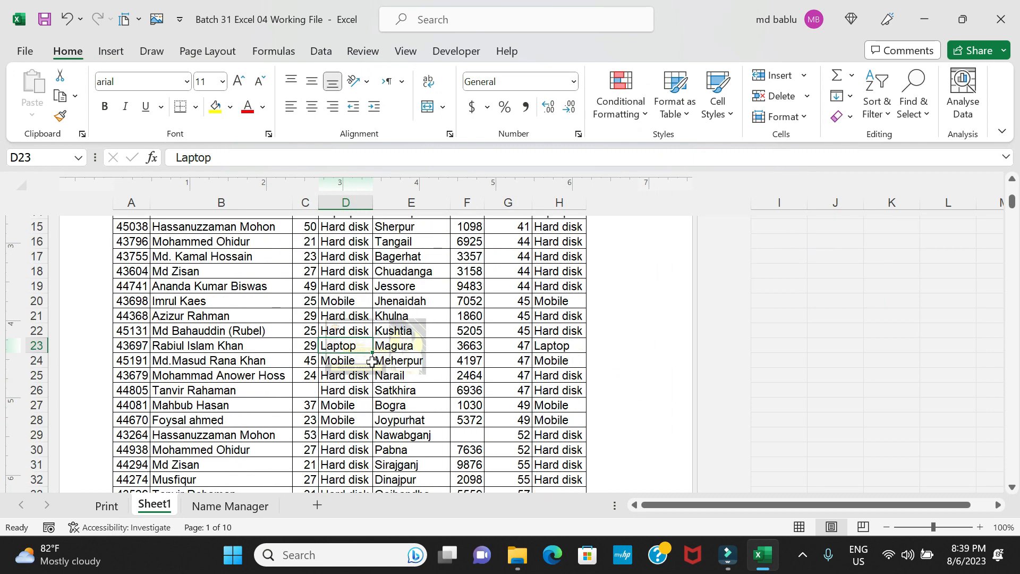
- Examine the picture watermark on the pages of the print preview, and return to the worksheet
{"action": "key", "text": "ctrl+p"}
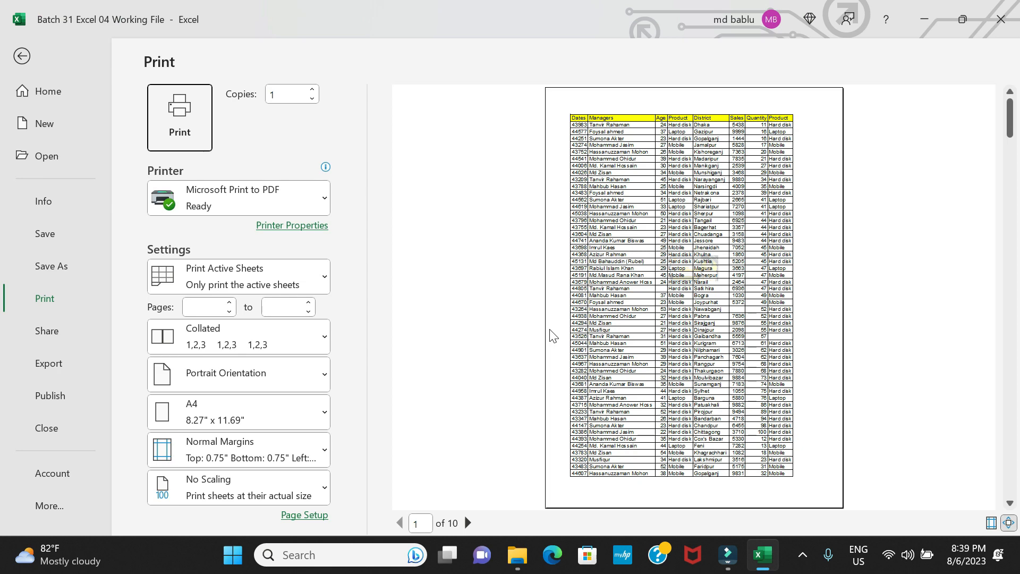
{"action": "scroll", "coordinate": [707, 279], "scroll_direction": "down", "scroll_amount": 2}
{"action": "scroll", "coordinate": [706, 275], "scroll_direction": "down", "scroll_amount": 5}
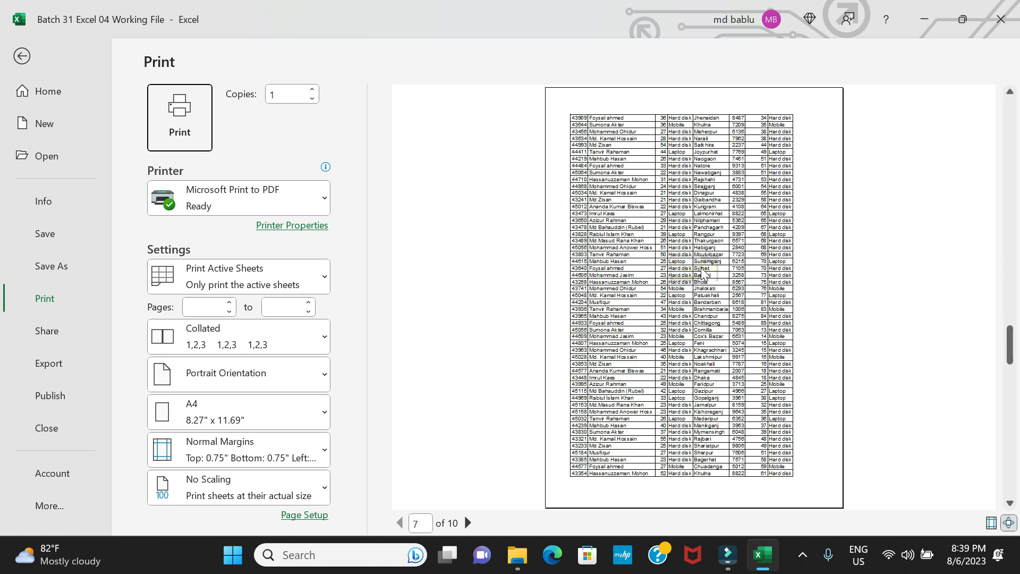
{"action": "scroll", "coordinate": [732, 381], "scroll_direction": "down", "scroll_amount": 2}
{"action": "scroll", "coordinate": [732, 382], "scroll_direction": "up", "scroll_amount": 3}
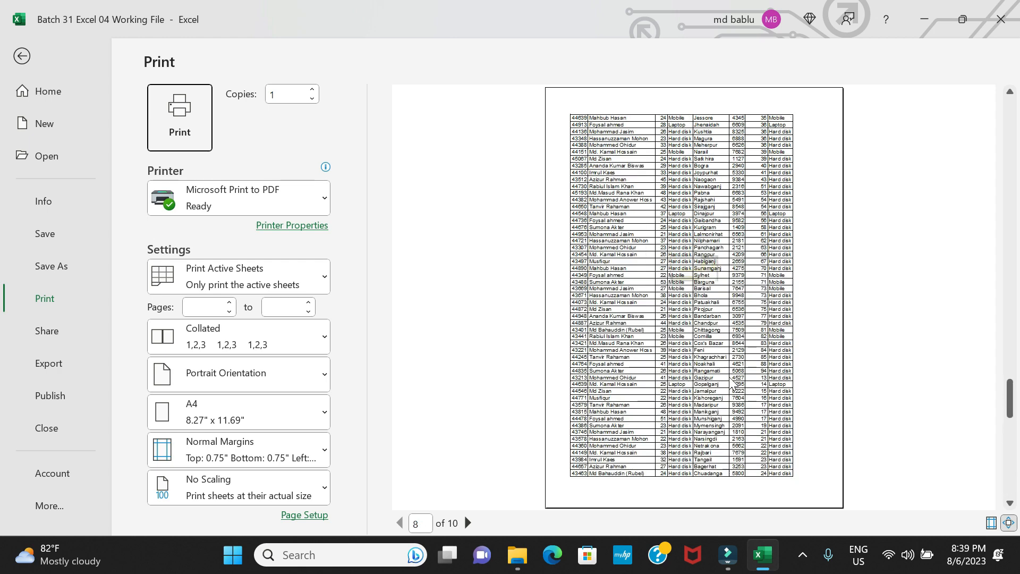
{"action": "scroll", "coordinate": [732, 381], "scroll_direction": "down", "scroll_amount": 3}
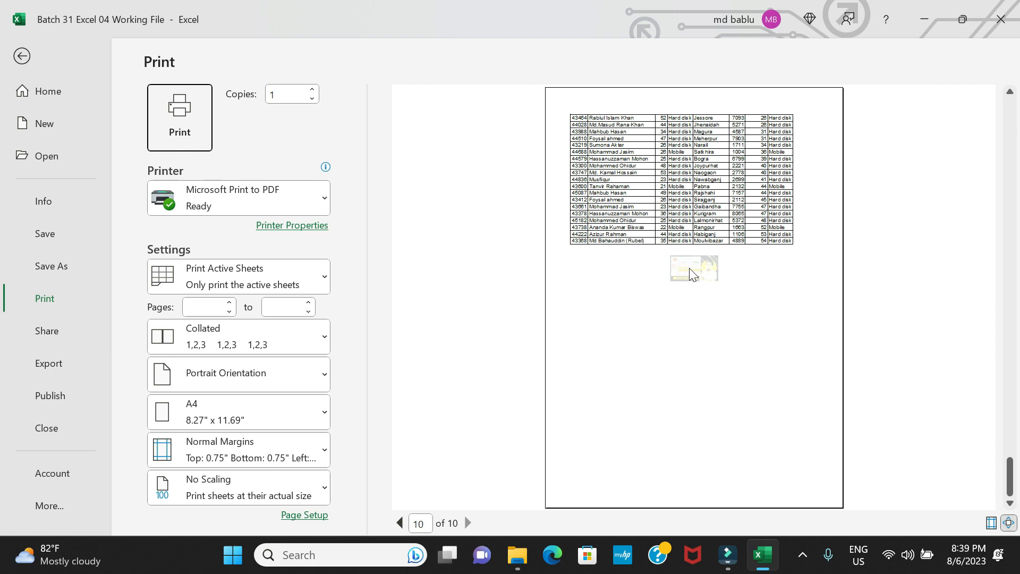
{"action": "left_click", "coordinate": [22, 57]}
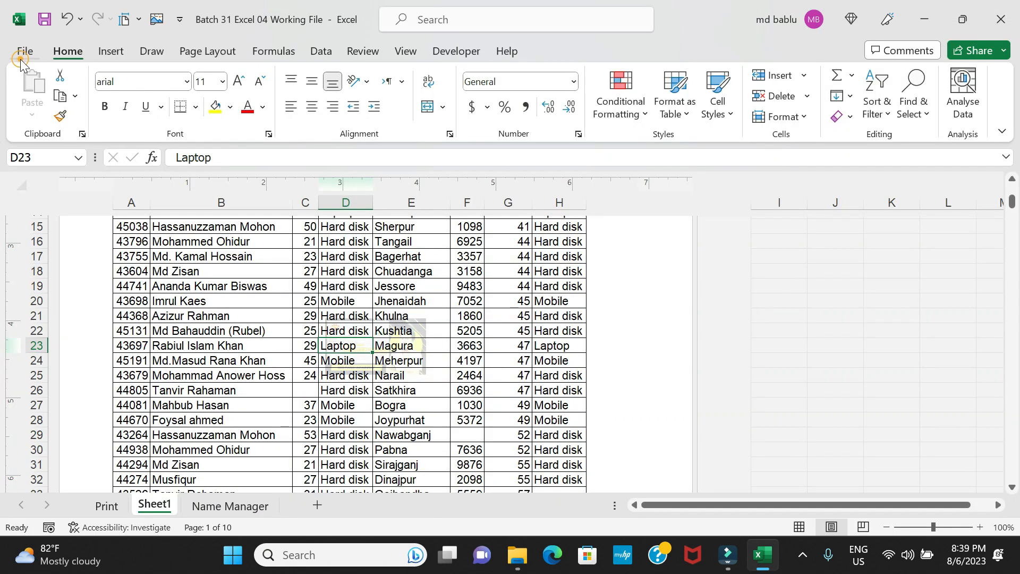
- Review the header picture's colour, alternative text and size settings in its formatting options
{"action": "scroll", "coordinate": [372, 346], "scroll_direction": "up", "scroll_amount": 6}
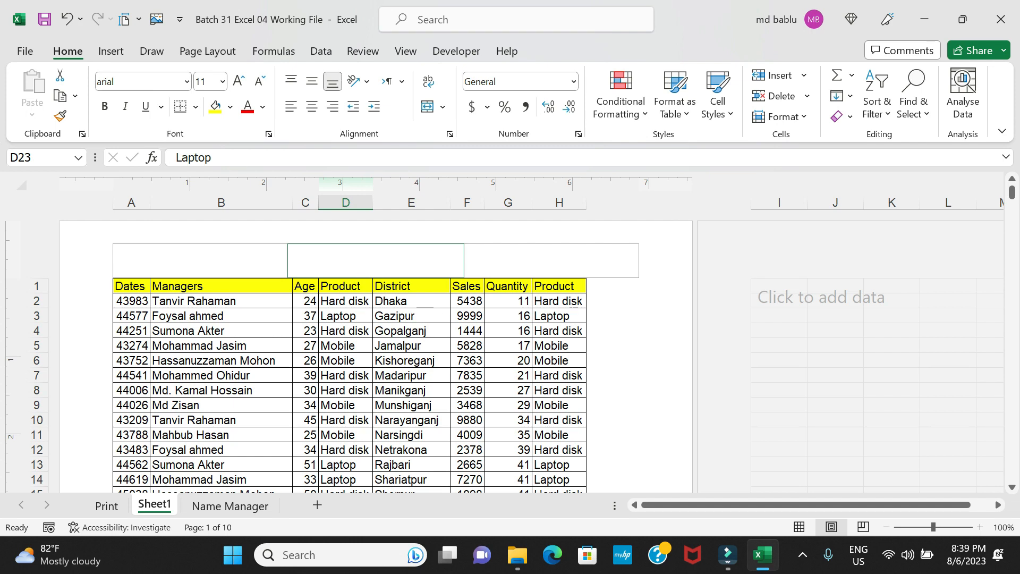
{"action": "left_click", "coordinate": [358, 264]}
{"action": "left_click", "coordinate": [572, 51]}
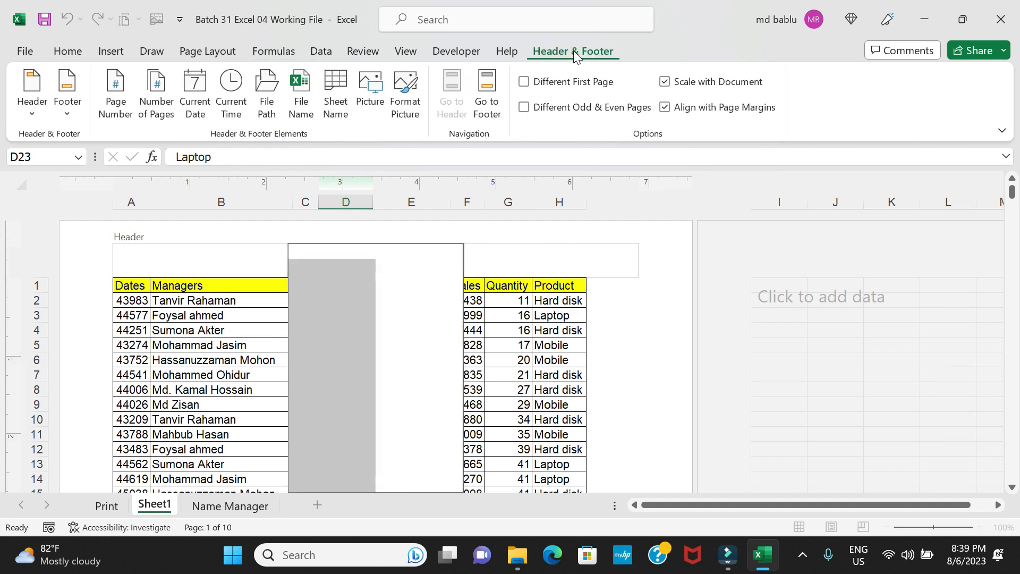
{"action": "left_click", "coordinate": [405, 101]}
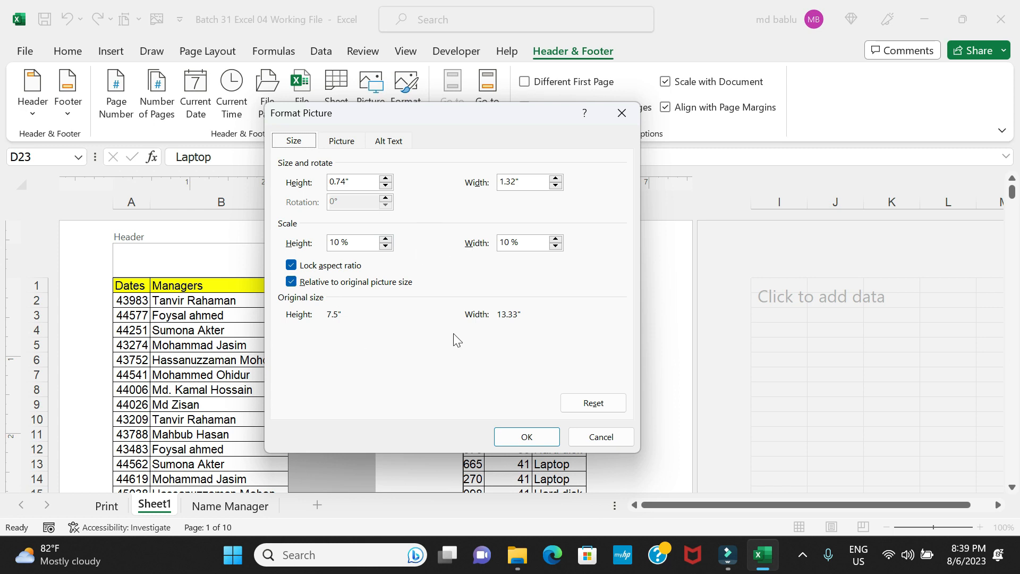
{"action": "left_click", "coordinate": [342, 141]}
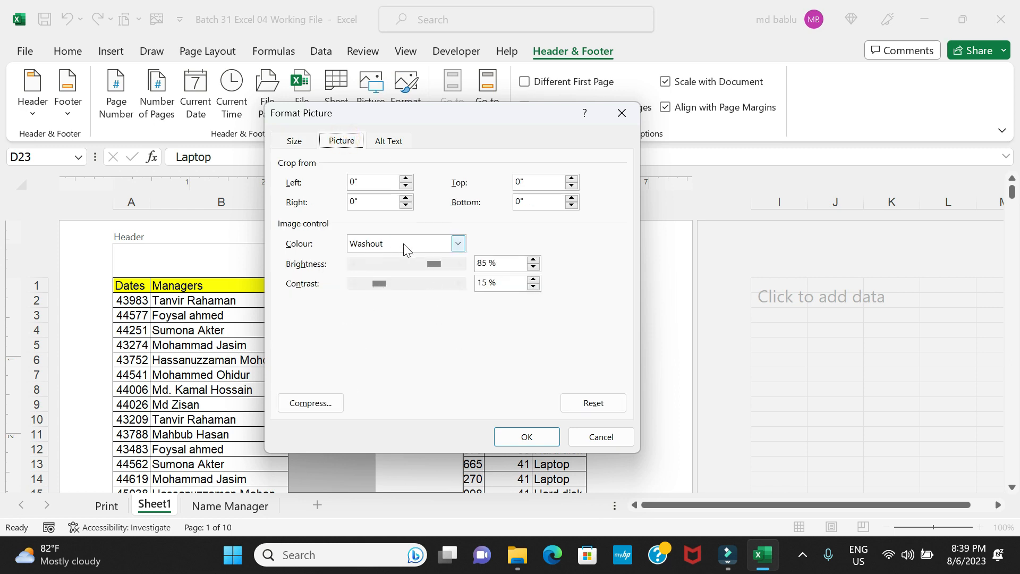
{"action": "left_click", "coordinate": [387, 141]}
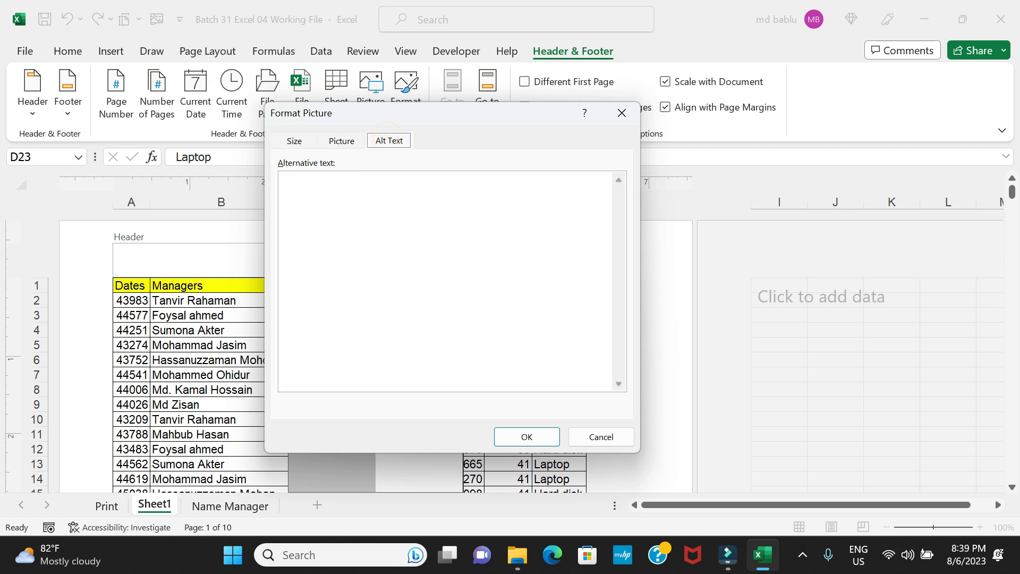
{"action": "left_click", "coordinate": [293, 141]}
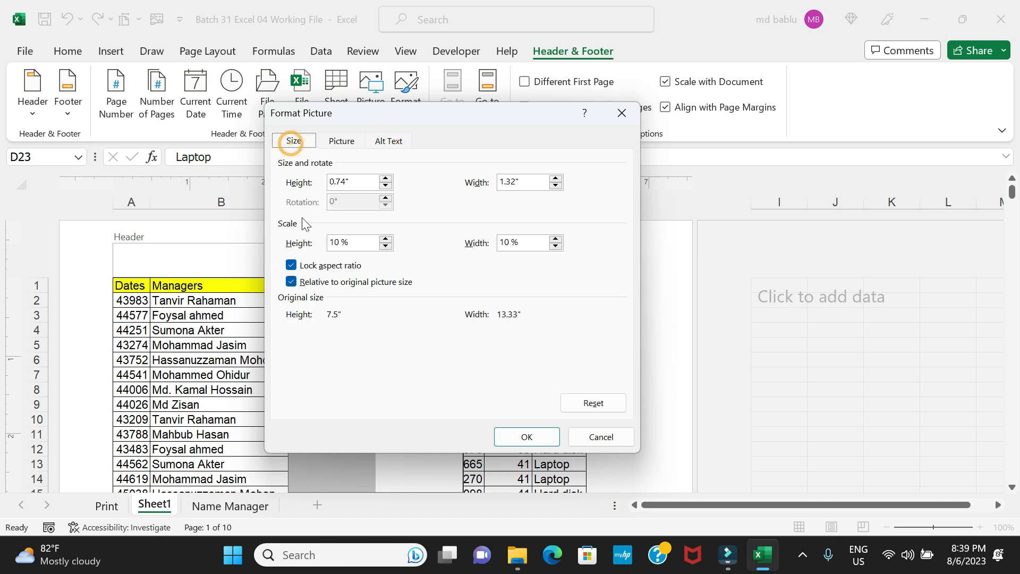
{"action": "left_click", "coordinate": [536, 436]}
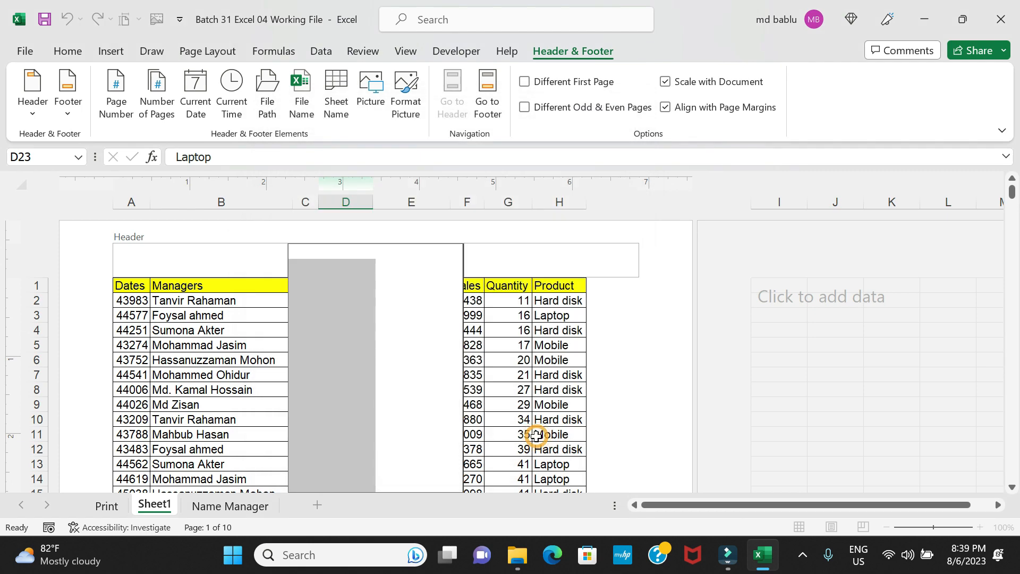